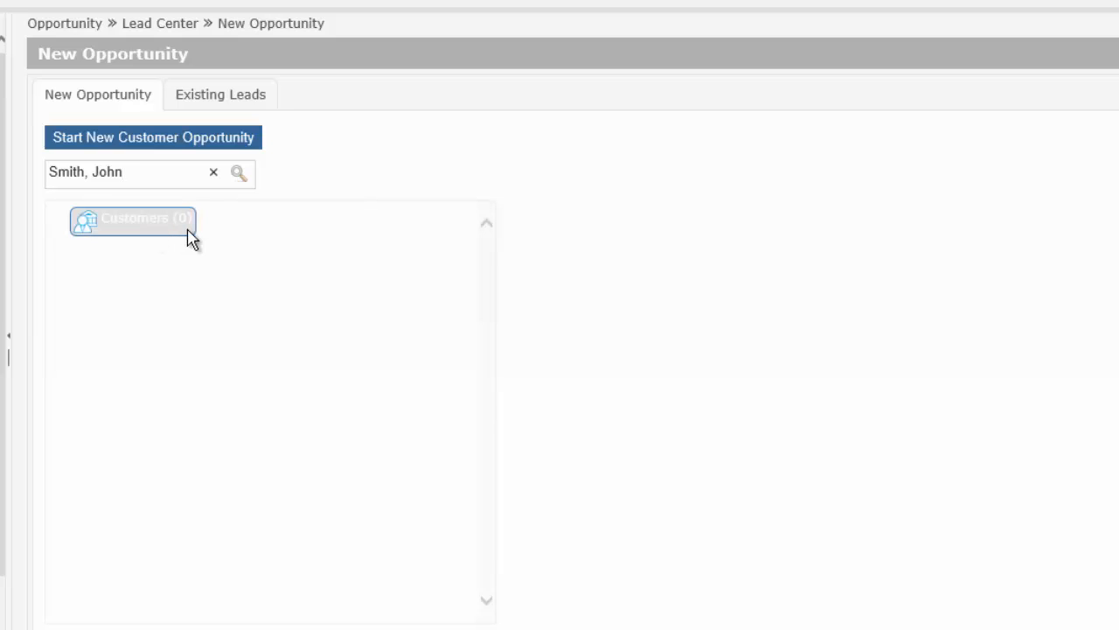
Step: Start a new customer opportunity for the searched customer name
{"action": "left_click", "coordinate": [165, 146]}
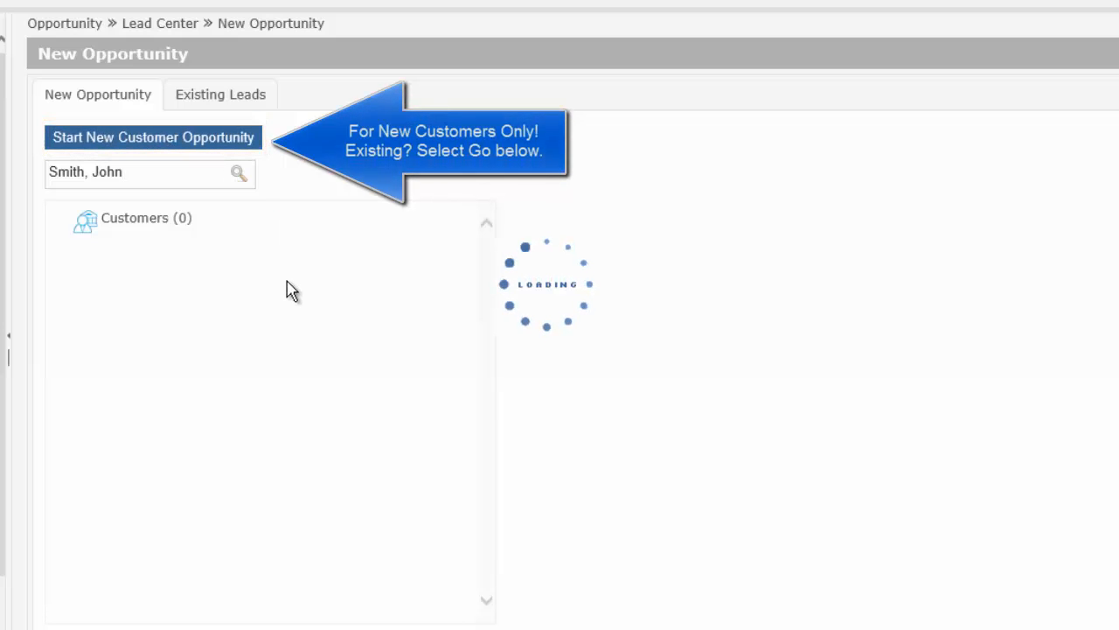
Step: Enter the contact's first and last name in the Contact section
{"action": "left_click", "coordinate": [307, 238]}
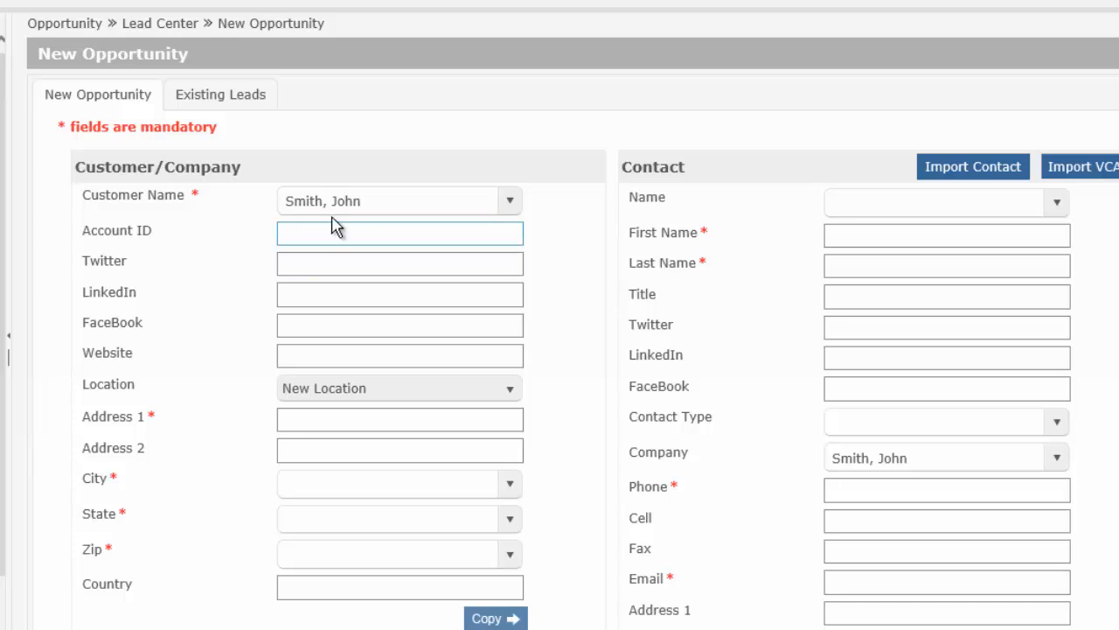
{"action": "left_click", "coordinate": [389, 209]}
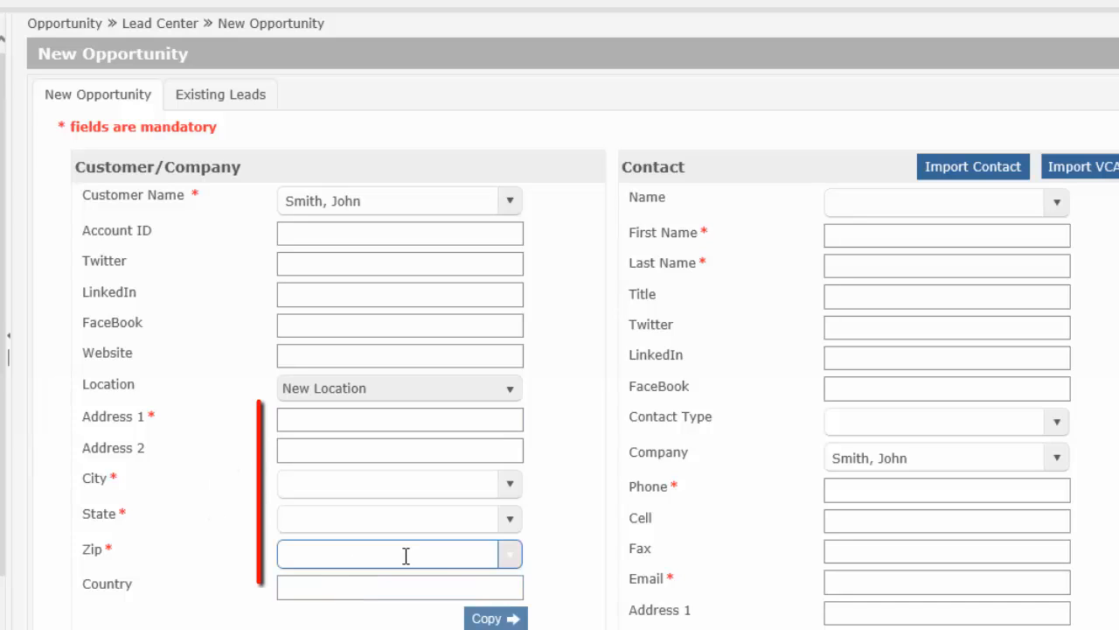
{"action": "left_click", "coordinate": [1051, 233]}
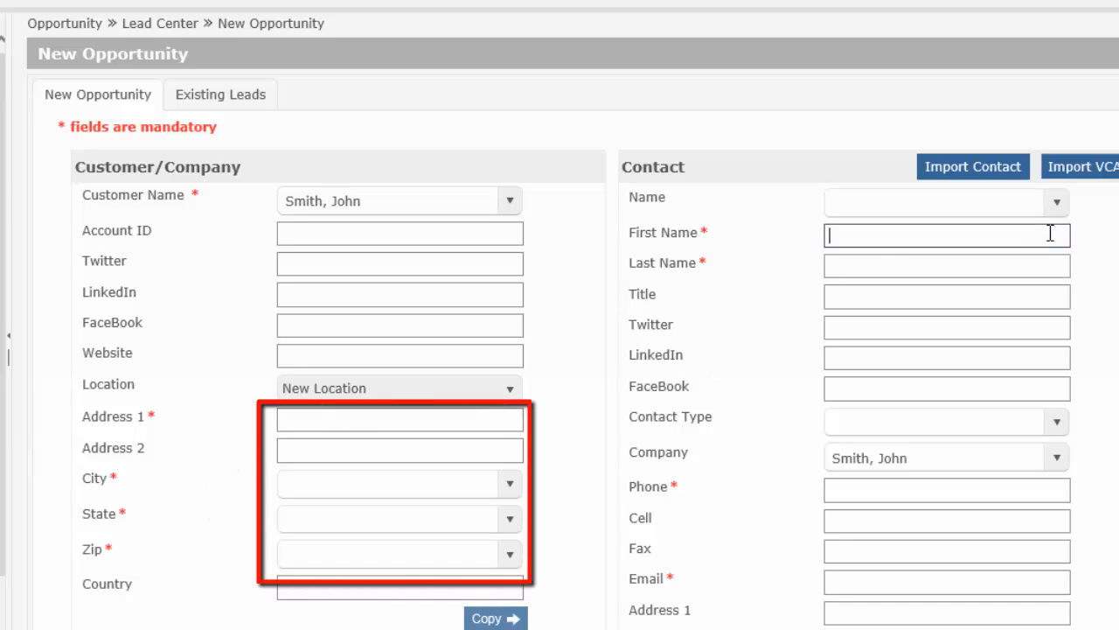
{"action": "type", "text": "JOhn"}
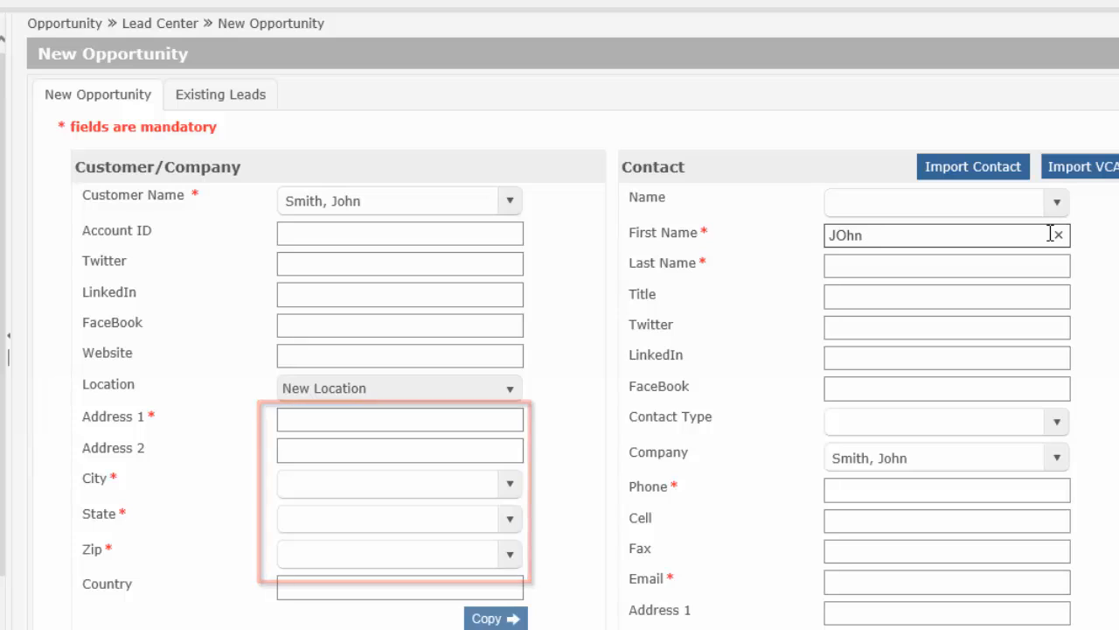
{"action": "key", "text": "BackSpace"}
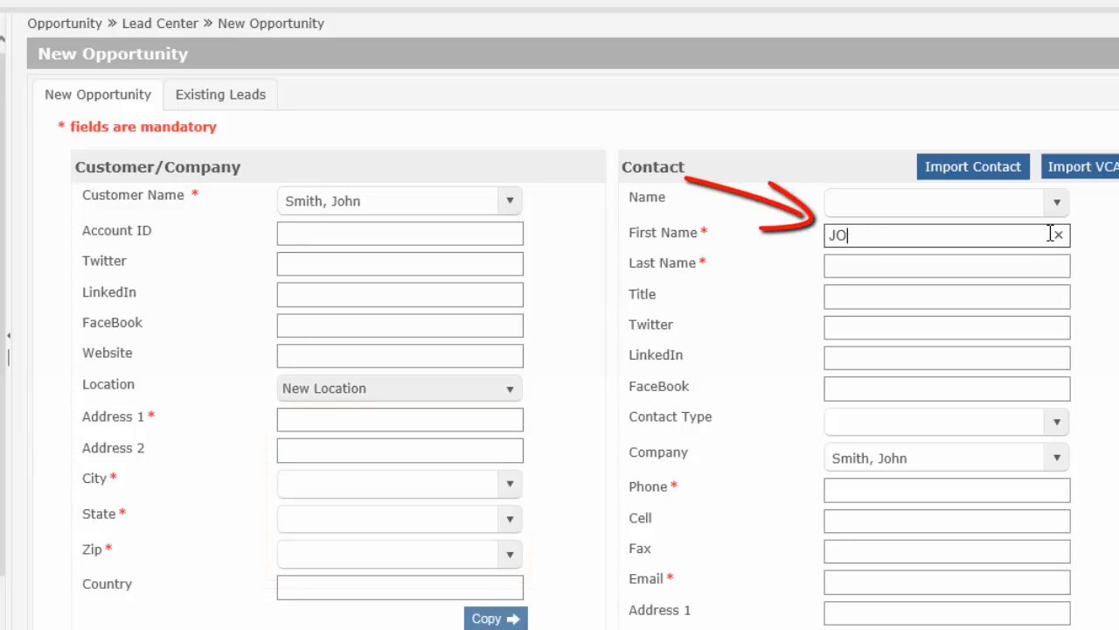
{"action": "key", "text": "BackSpace"}
{"action": "key", "text": "BackSpace"}
{"action": "type", "text": "o"}
{"action": "key", "text": "BackSpace"}
{"action": "type", "text": "John"}
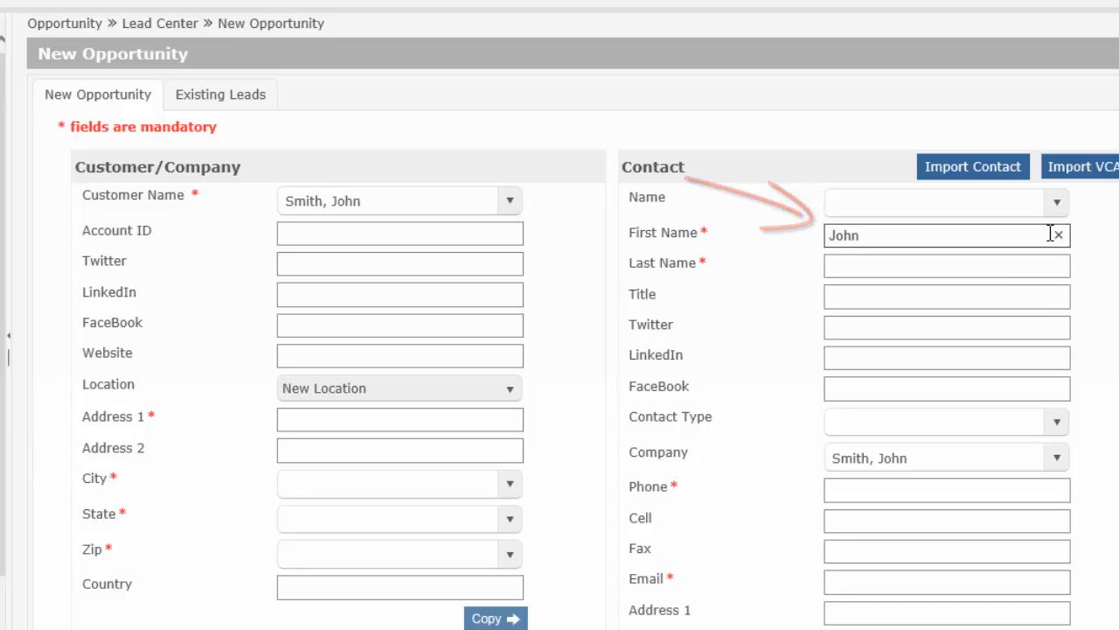
{"action": "left_click", "coordinate": [996, 270]}
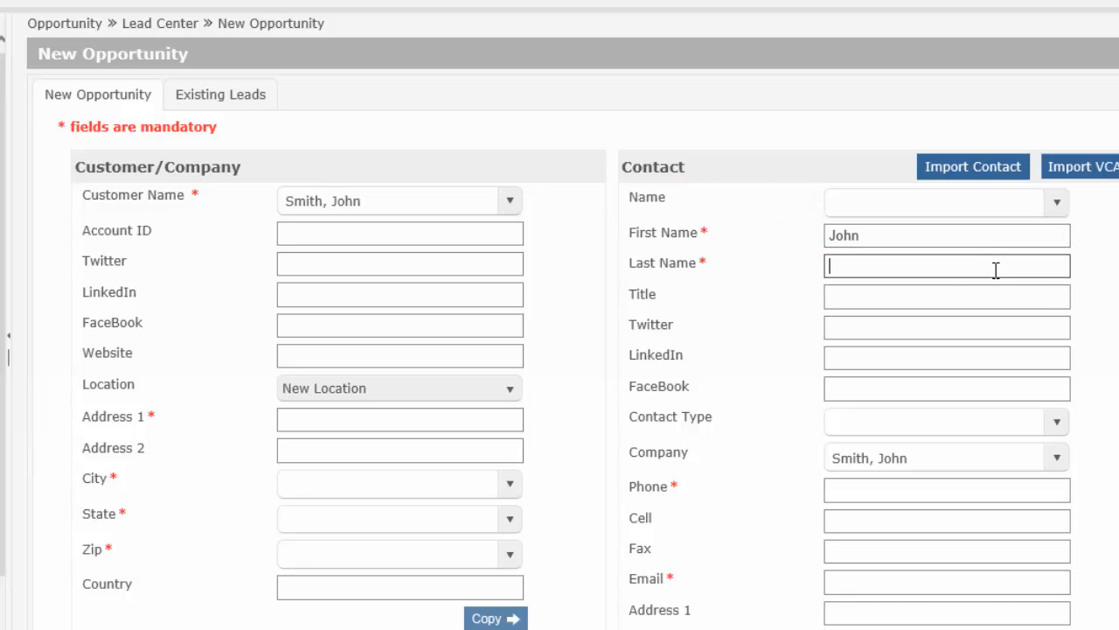
{"action": "type", "text": "Smith"}
Step: Set the contact's title to Homeowner
{"action": "left_click", "coordinate": [963, 295]}
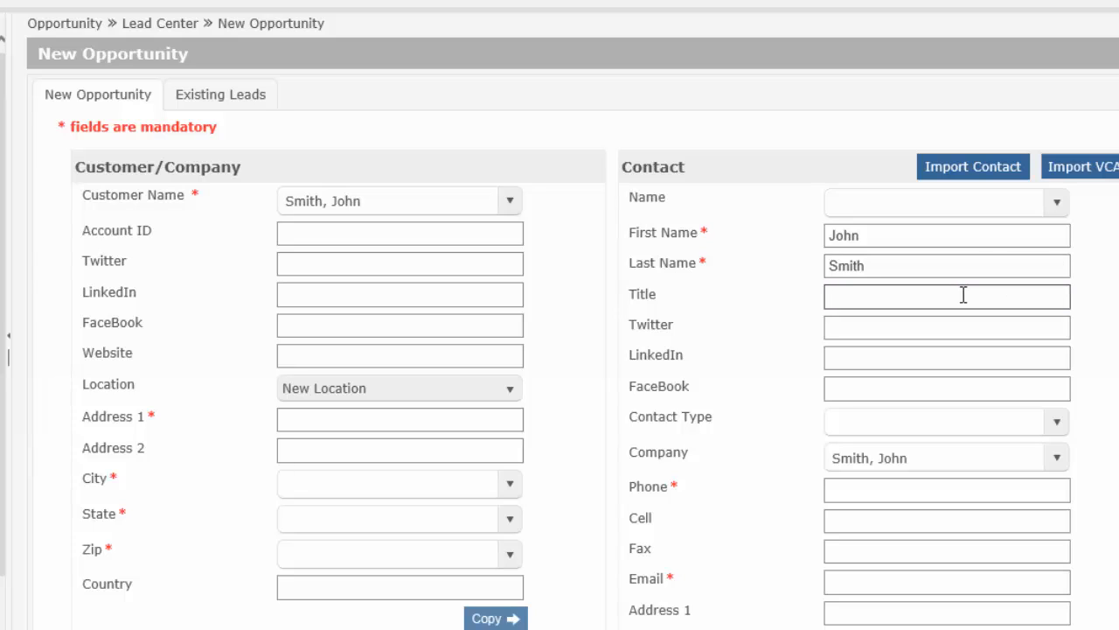
{"action": "type", "text": "Homeowner"}
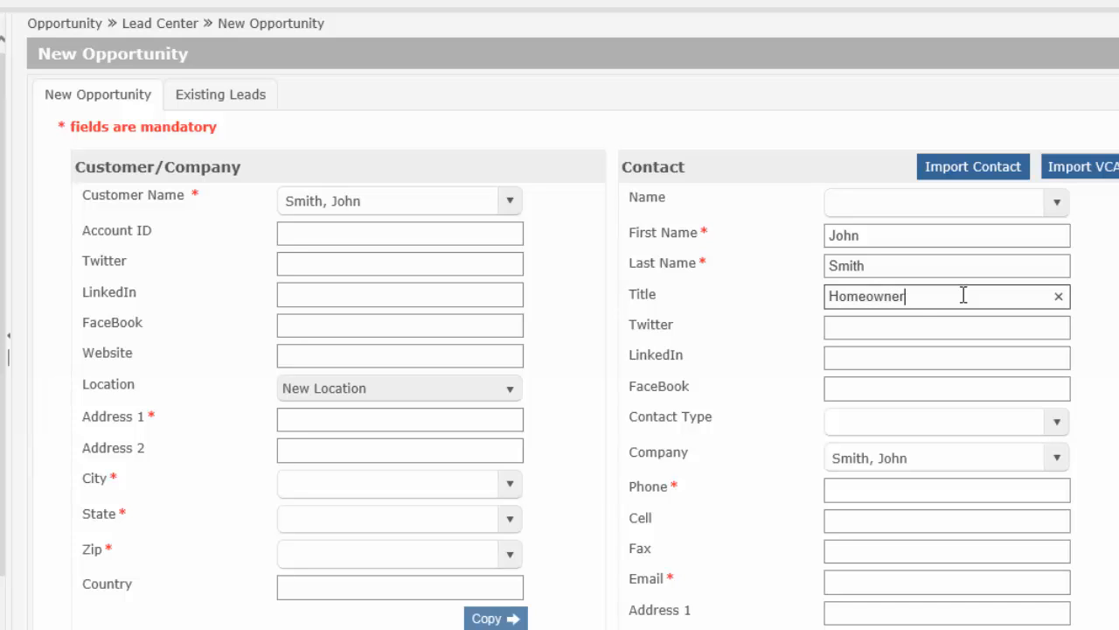
{"action": "left_click", "coordinate": [875, 387]}
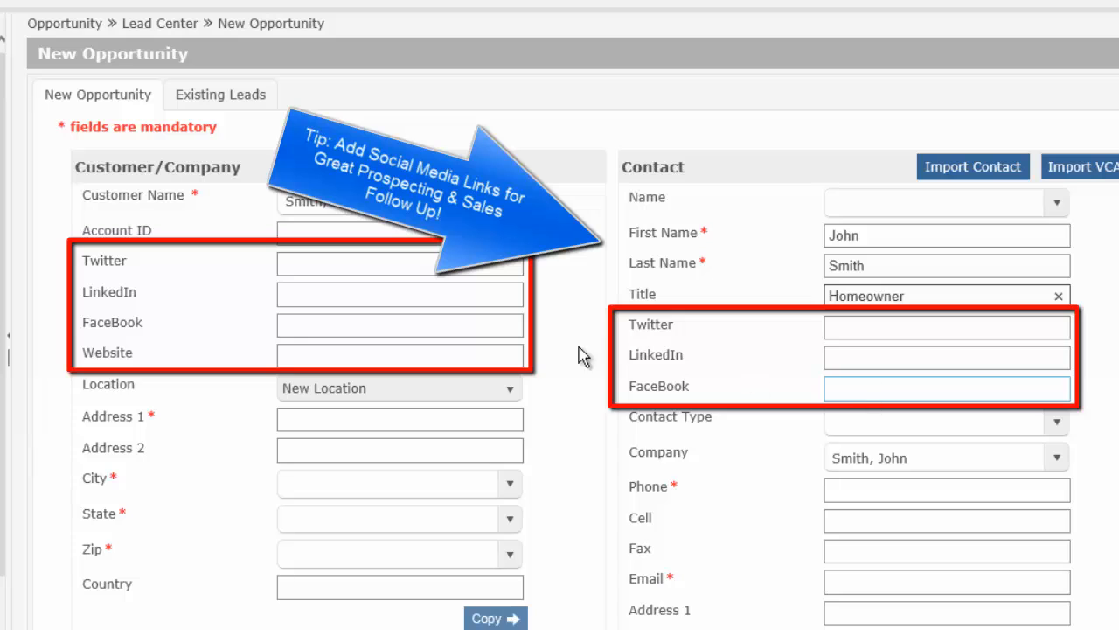
{"action": "left_click", "coordinate": [350, 300]}
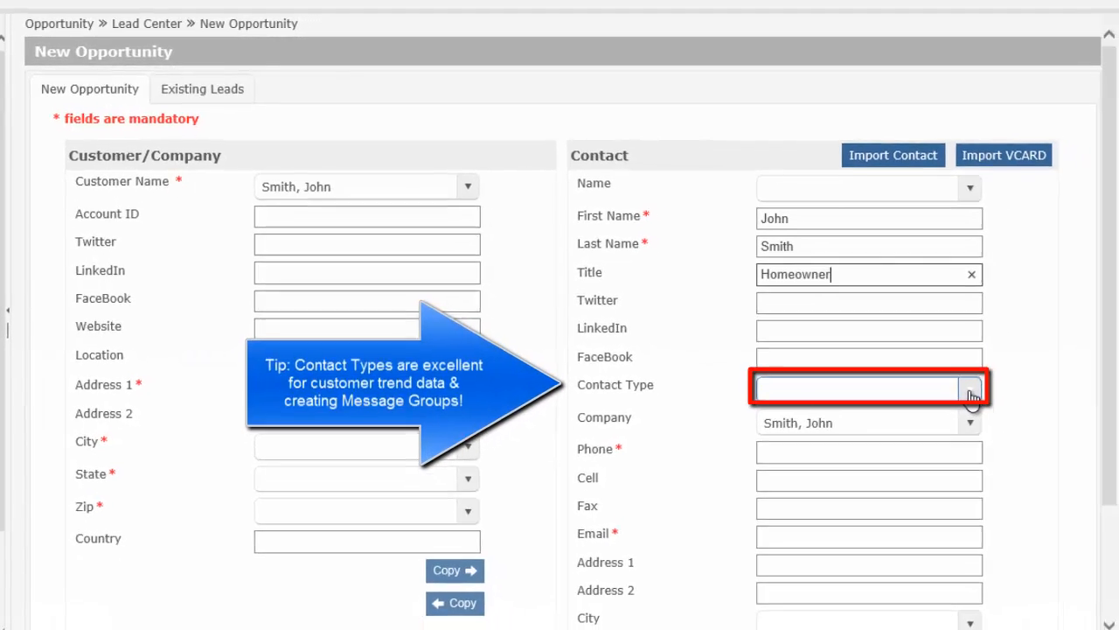
Step: Set Contact Type to Homeowner and enter the contact's phone and cell numbers
{"action": "left_click", "coordinate": [971, 391]}
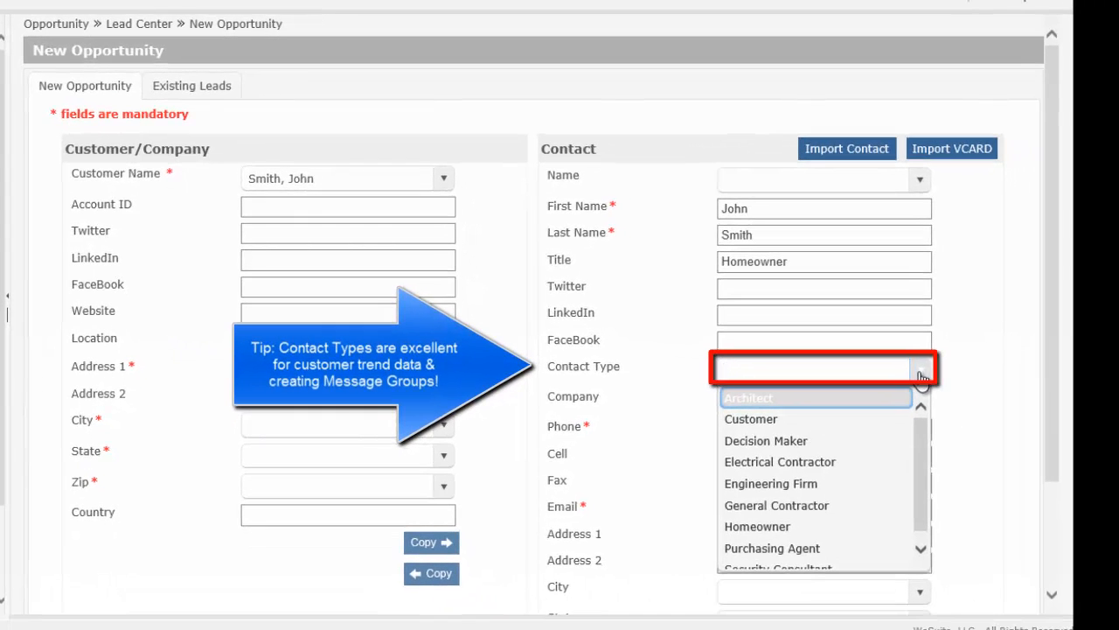
{"action": "left_click", "coordinate": [750, 527]}
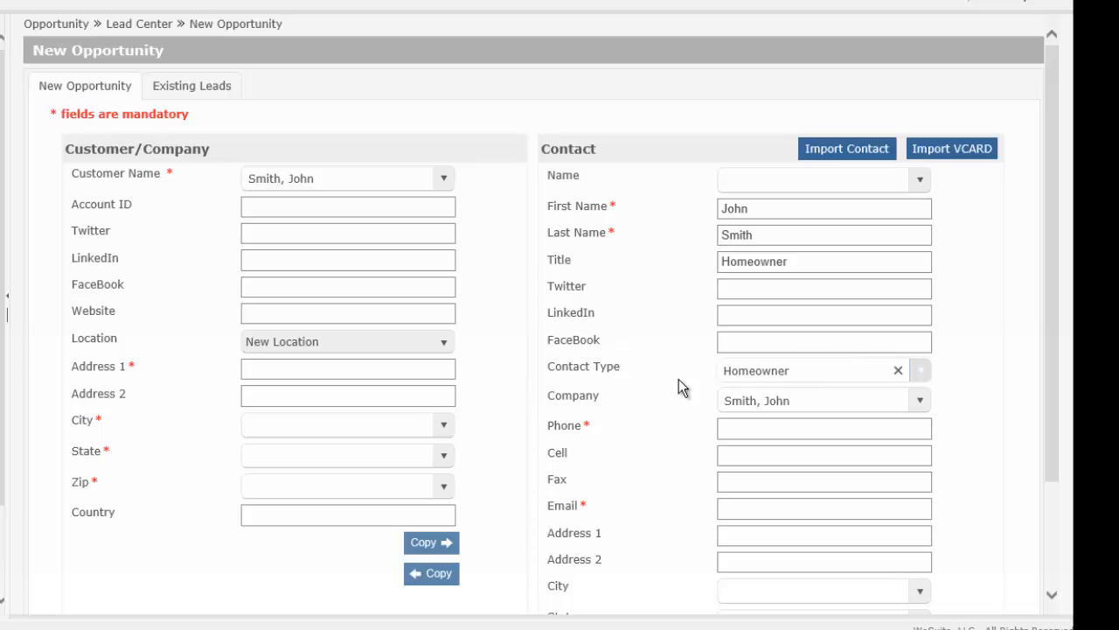
{"action": "left_click", "coordinate": [793, 423]}
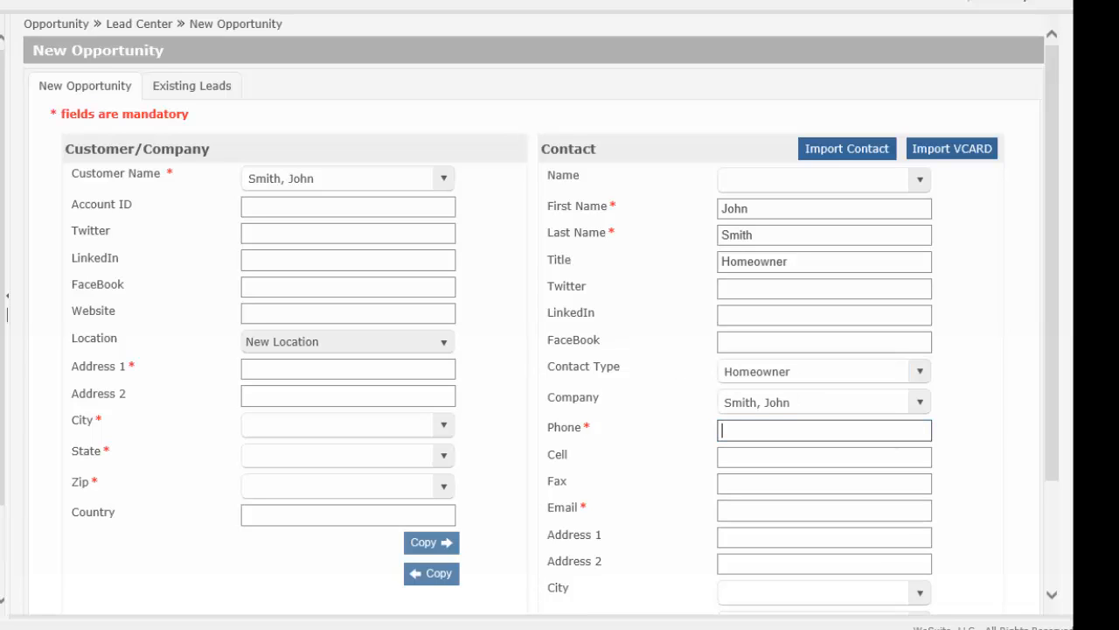
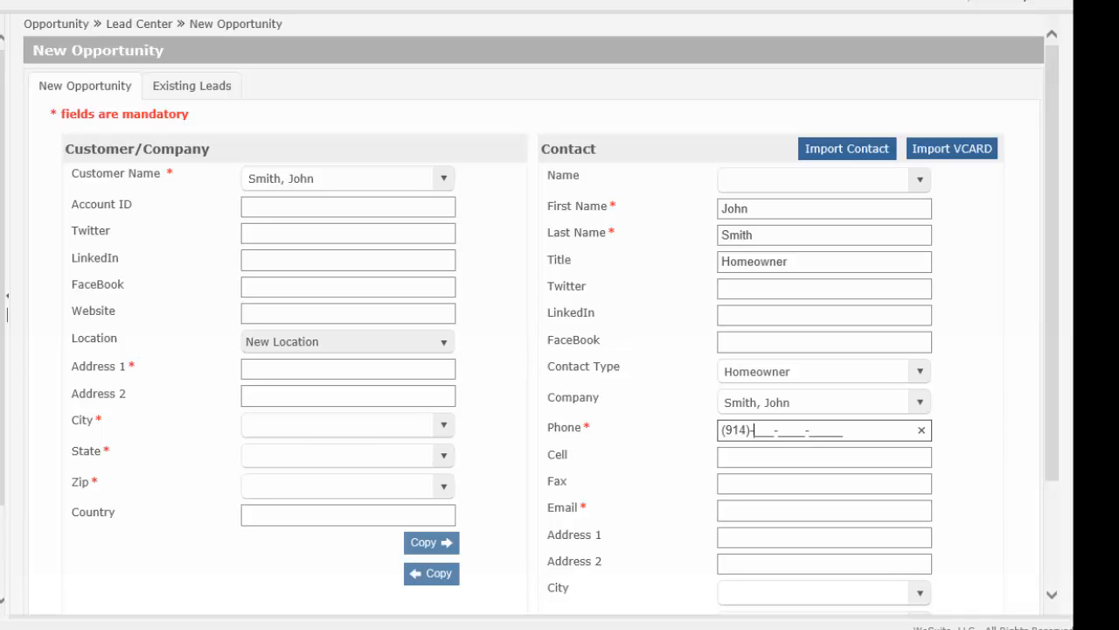
{"action": "left_click", "coordinate": [718, 457]}
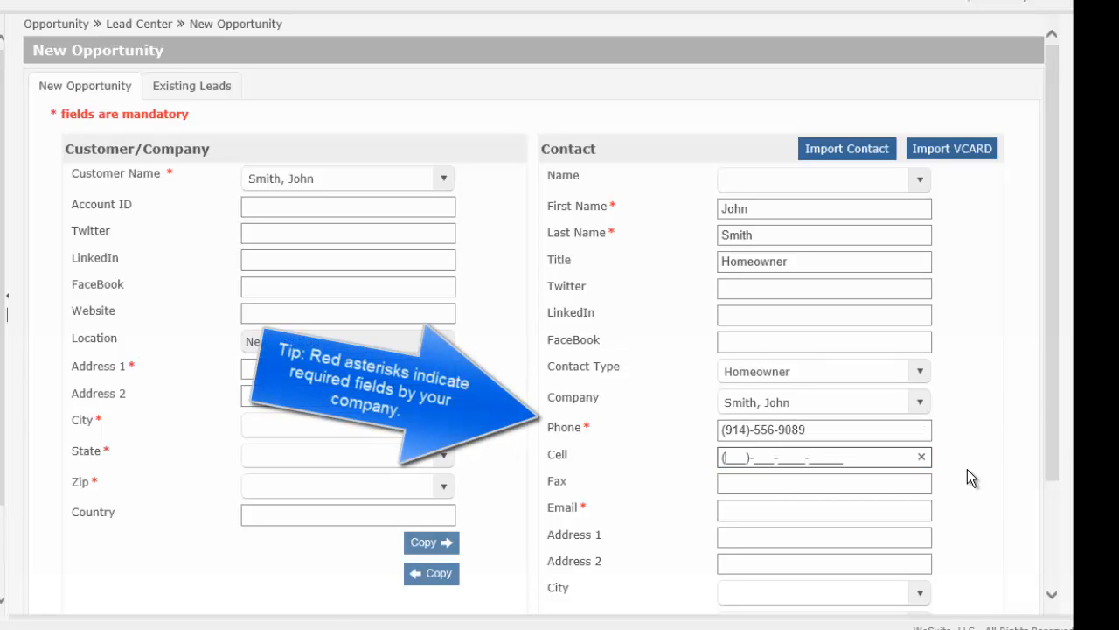
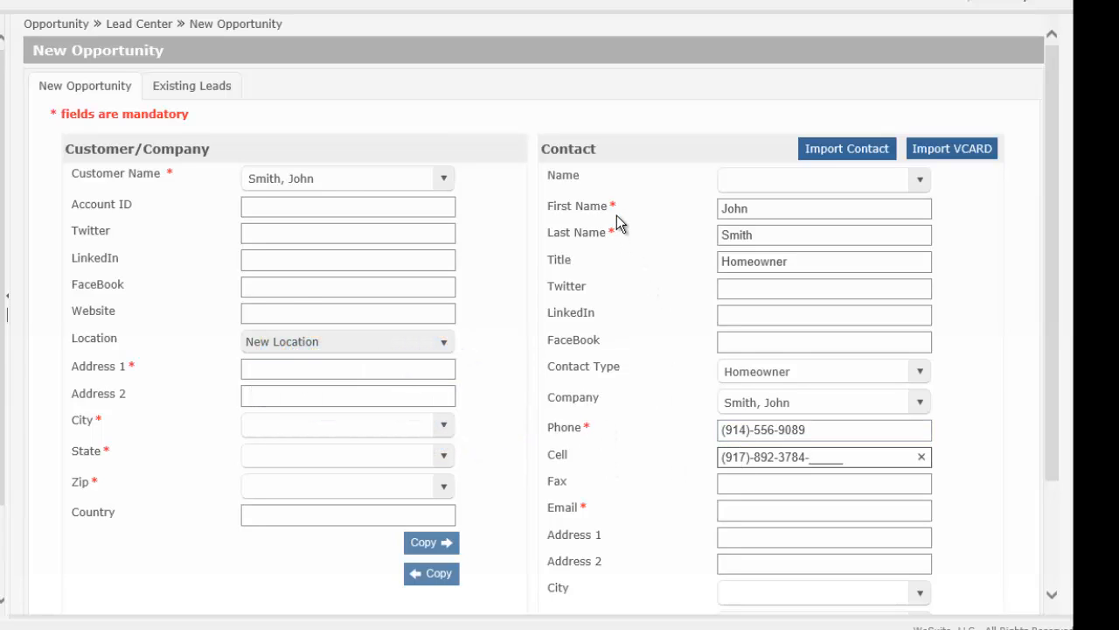
Step: Fill in the contact's e-mail address and street address in Address 1
{"action": "left_click", "coordinate": [766, 513]}
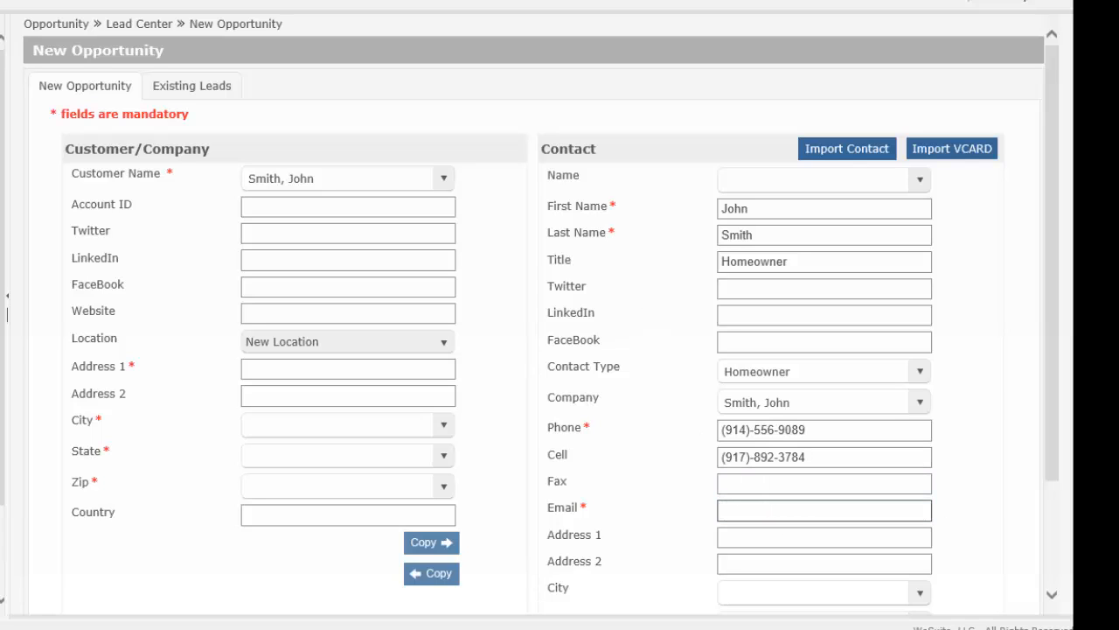
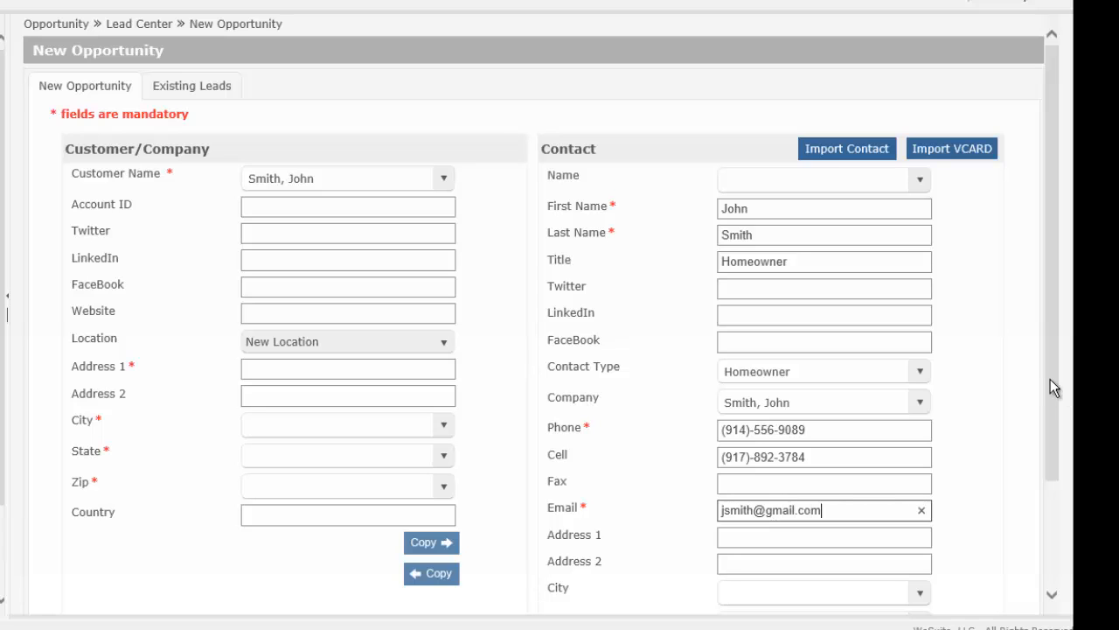
{"action": "left_click_drag", "start_coordinate": [1053, 376], "coordinate": [1050, 517]}
{"action": "left_click", "coordinate": [817, 405]}
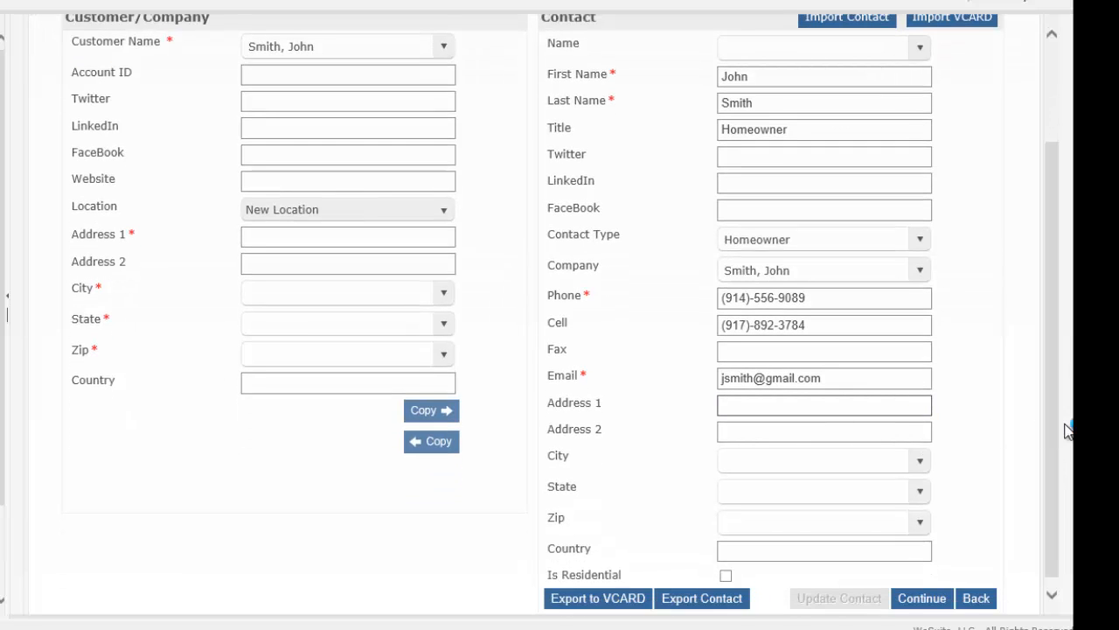
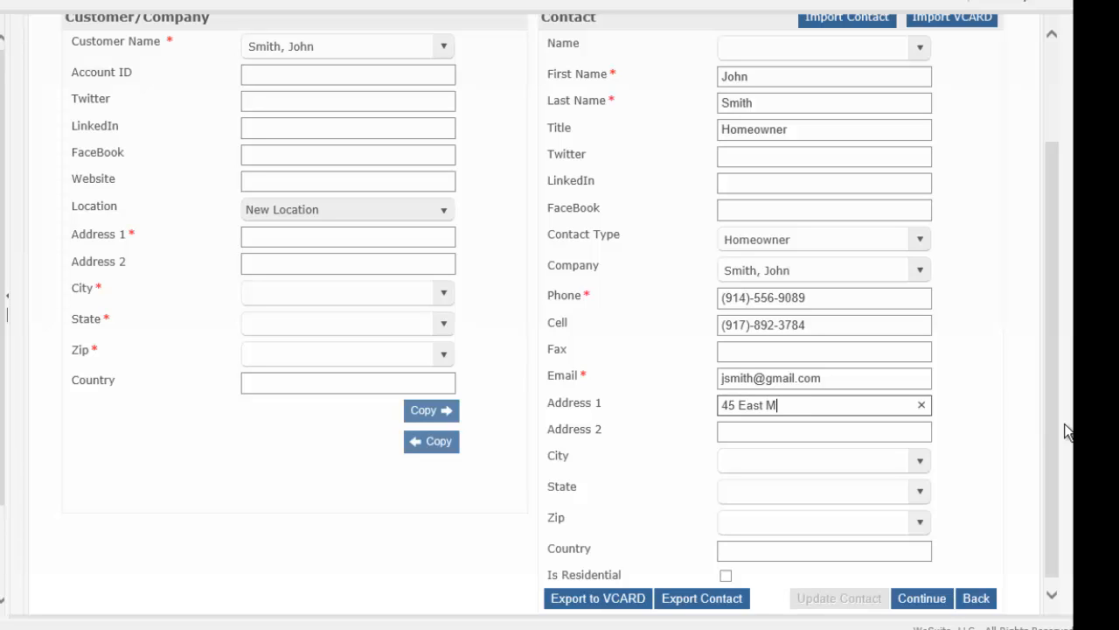
Step: Complete the contact's city, state and zip, then copy the address into the company address
{"action": "left_click", "coordinate": [791, 462]}
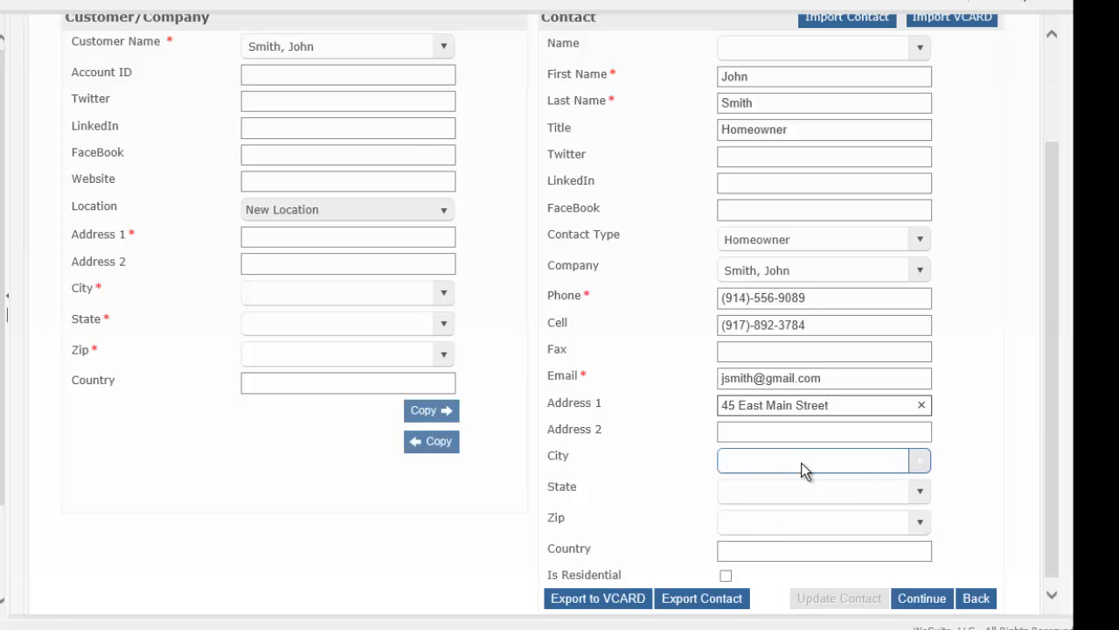
{"action": "type", "text": "White"}
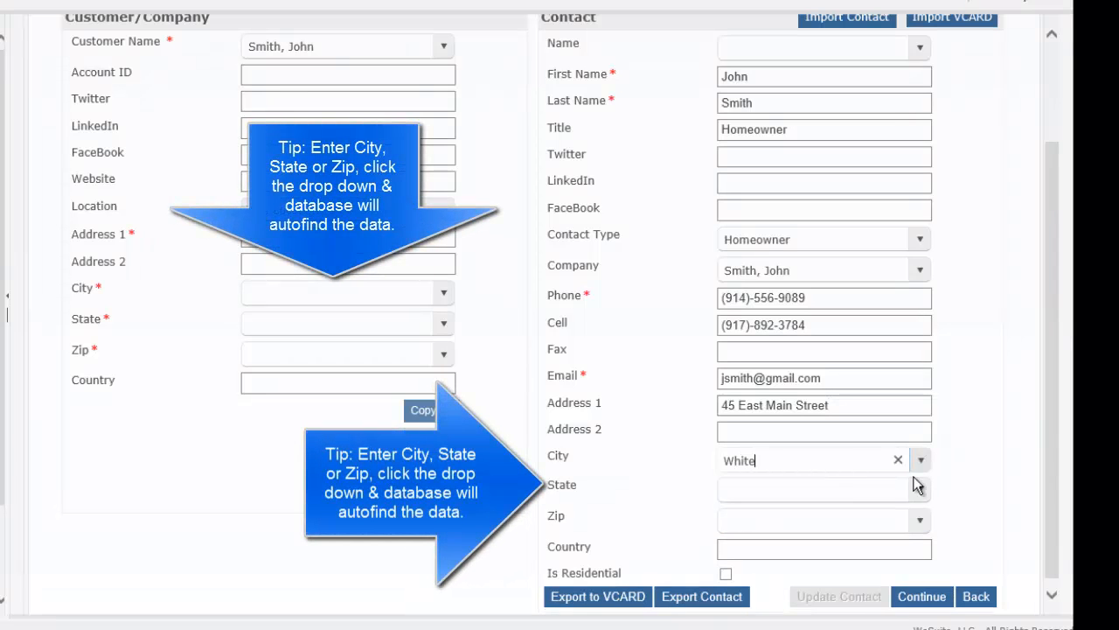
{"action": "type", "text": " Plains"}
{"action": "left_click", "coordinate": [922, 494]}
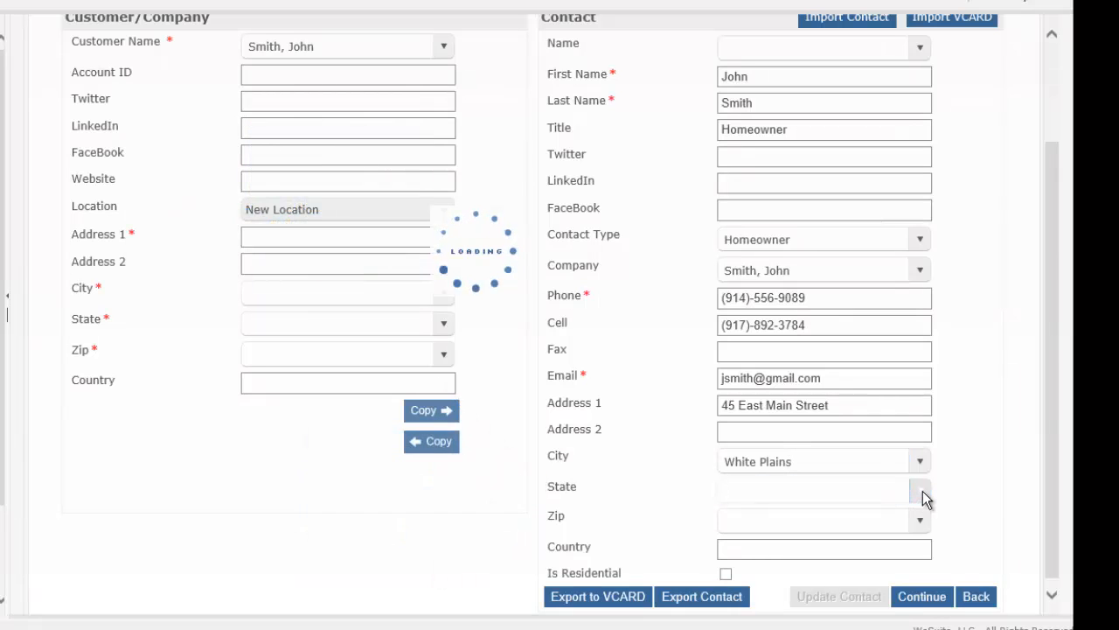
{"action": "left_click", "coordinate": [922, 491]}
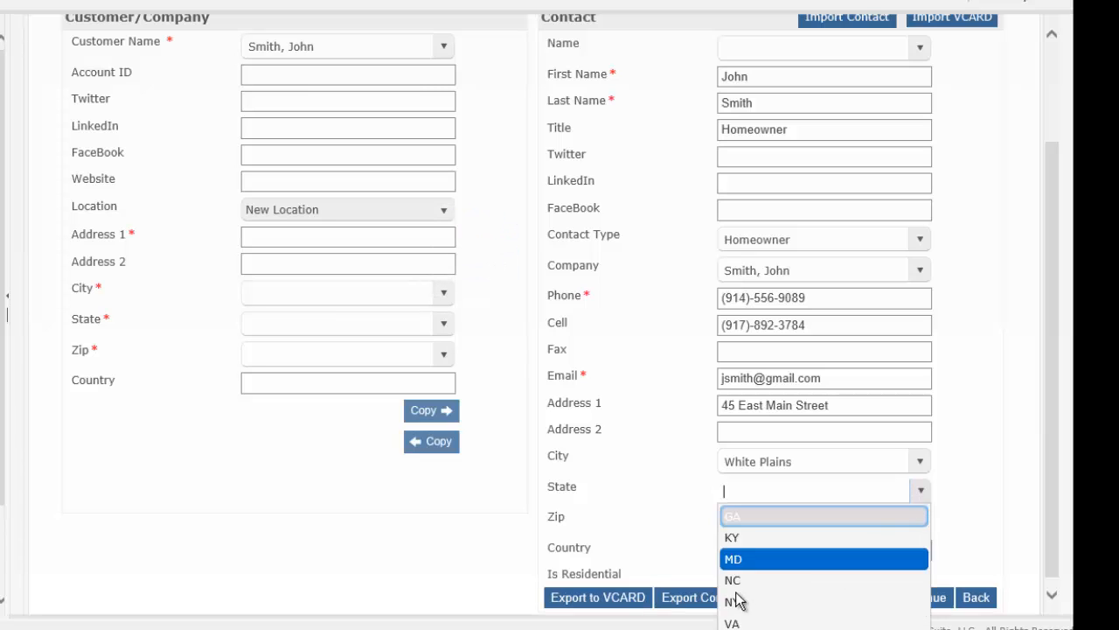
{"action": "left_click", "coordinate": [750, 602]}
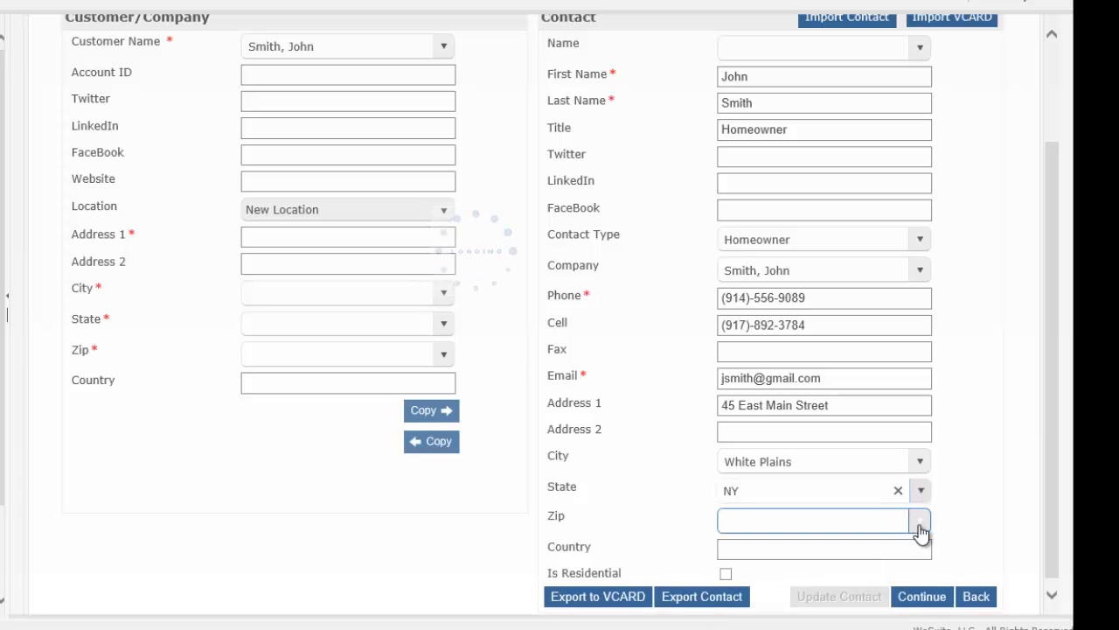
{"action": "left_click", "coordinate": [919, 522]}
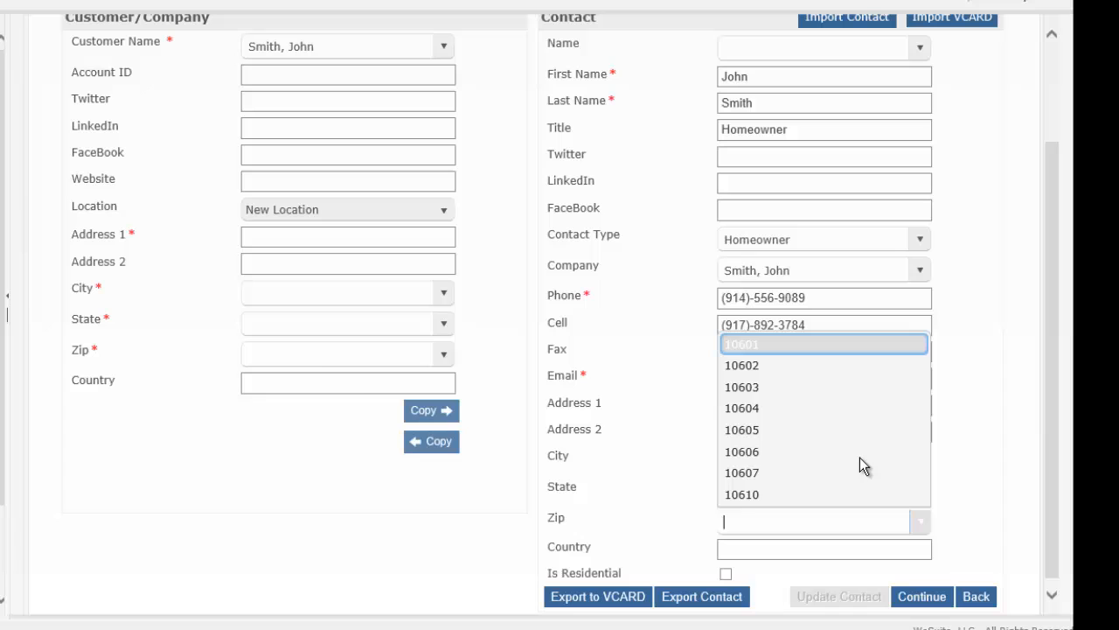
{"action": "left_click", "coordinate": [768, 388]}
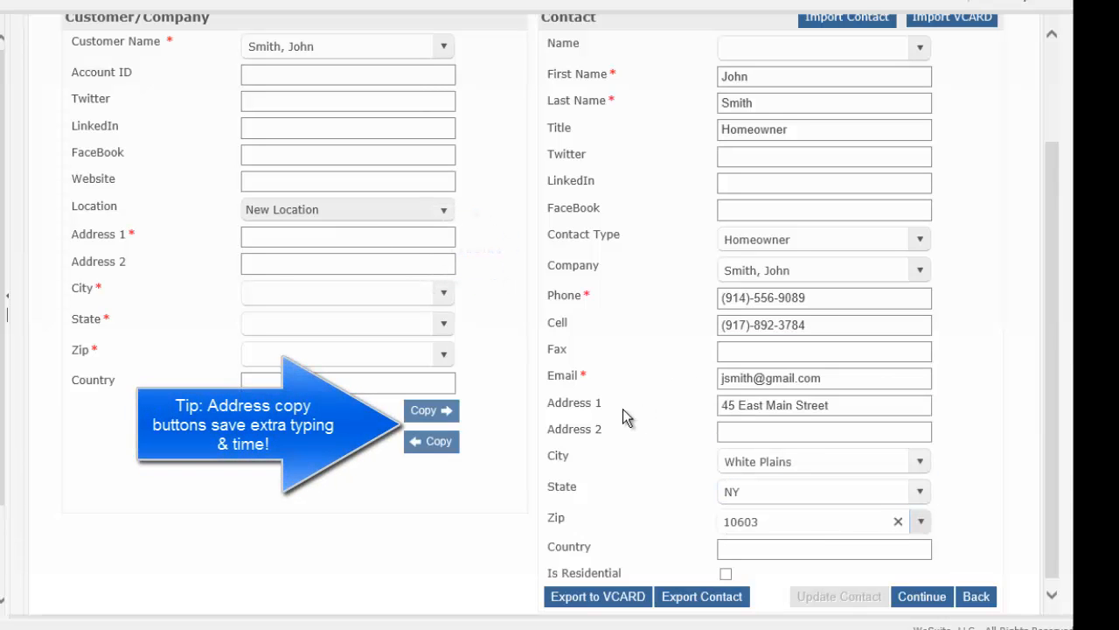
{"action": "left_click", "coordinate": [437, 444]}
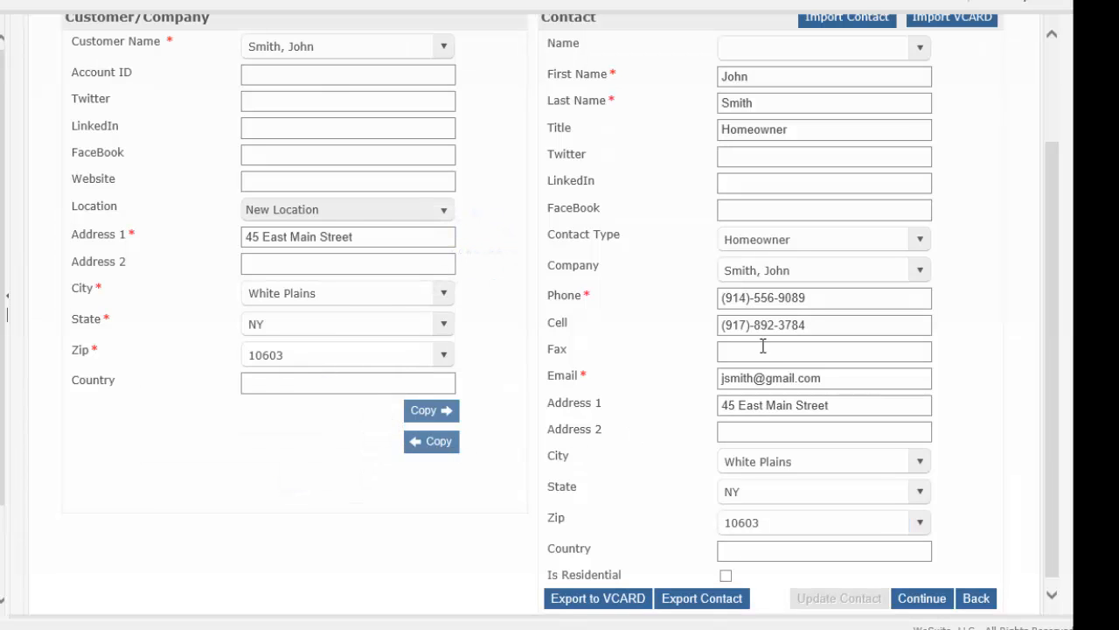
Step: Submit the contact details and choose Create New instead of updating the duplicate contact
{"action": "left_click", "coordinate": [336, 259]}
{"action": "left_click", "coordinate": [334, 355]}
{"action": "left_click", "coordinate": [923, 600]}
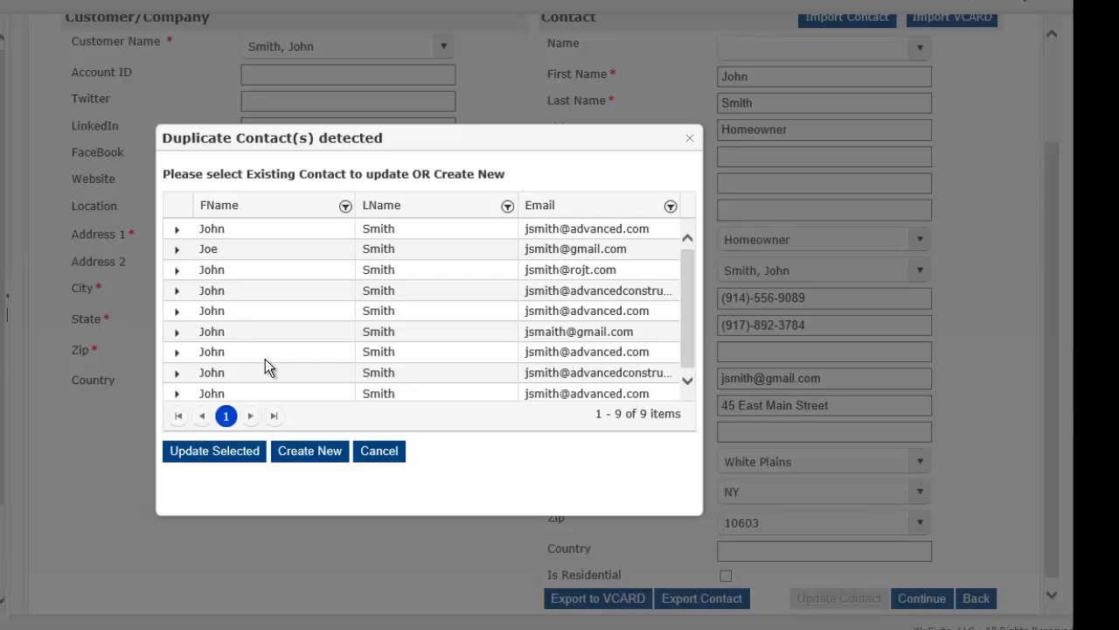
{"action": "left_click", "coordinate": [314, 453]}
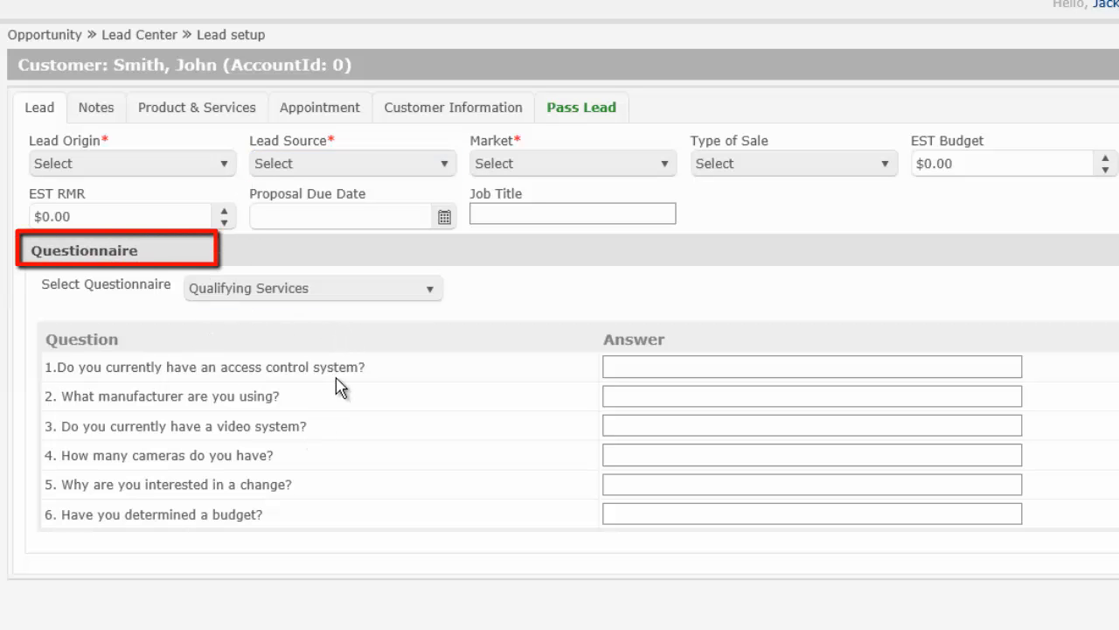
Step: Keep the Qualifying Services questionnaire and answer the first two questions 'no' and 'NA'
{"action": "left_click", "coordinate": [430, 295]}
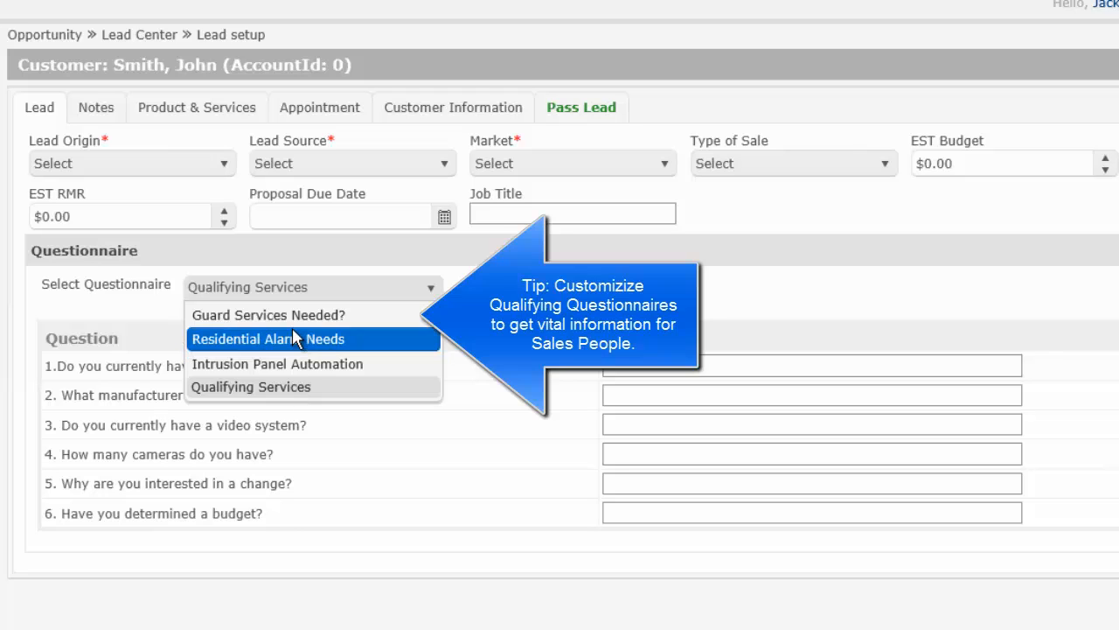
{"action": "left_click", "coordinate": [655, 367]}
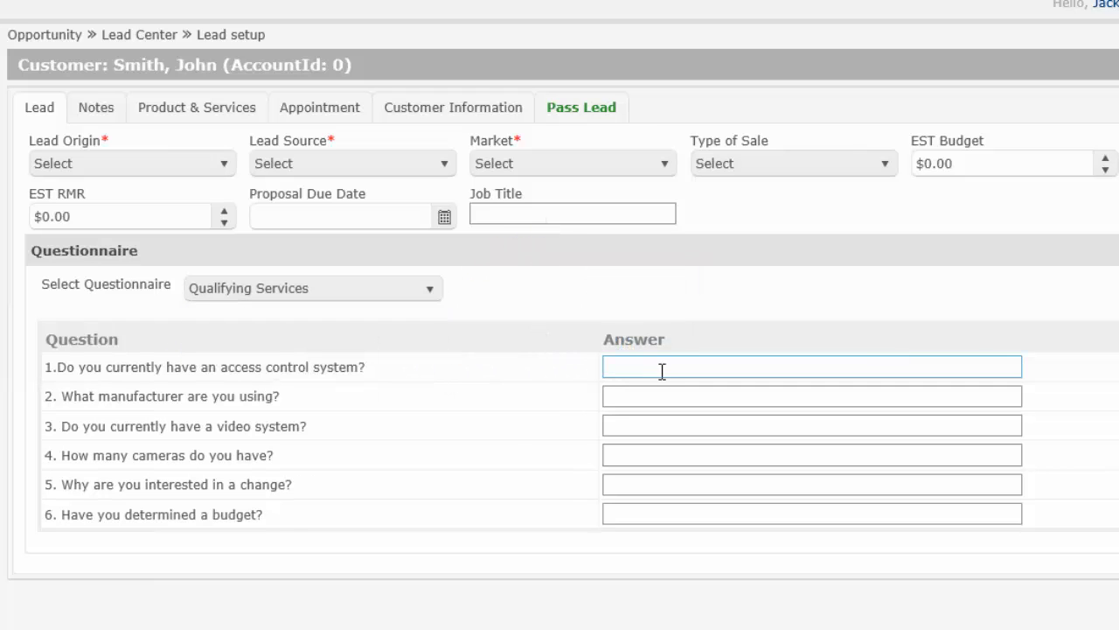
{"action": "left_click", "coordinate": [662, 370]}
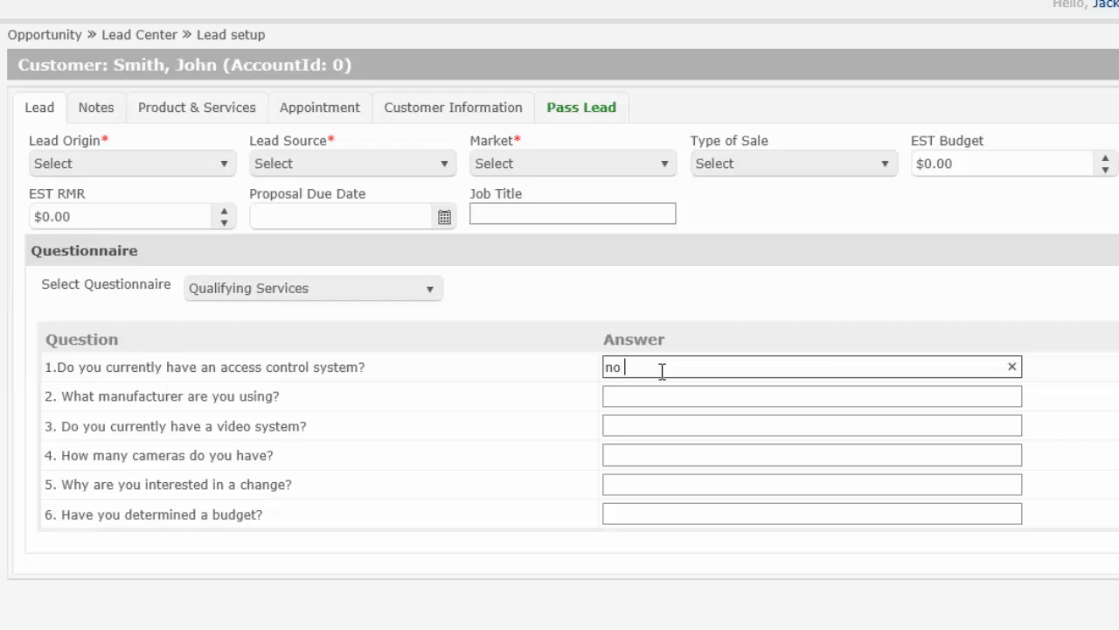
{"action": "left_click", "coordinate": [617, 397]}
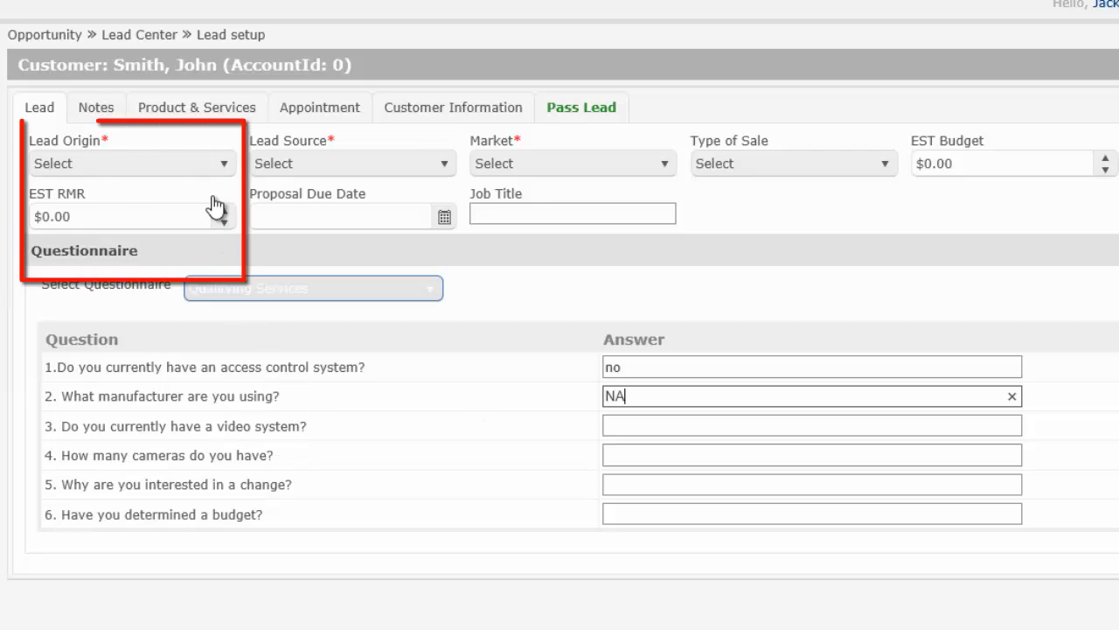
{"action": "left_click", "coordinate": [221, 168]}
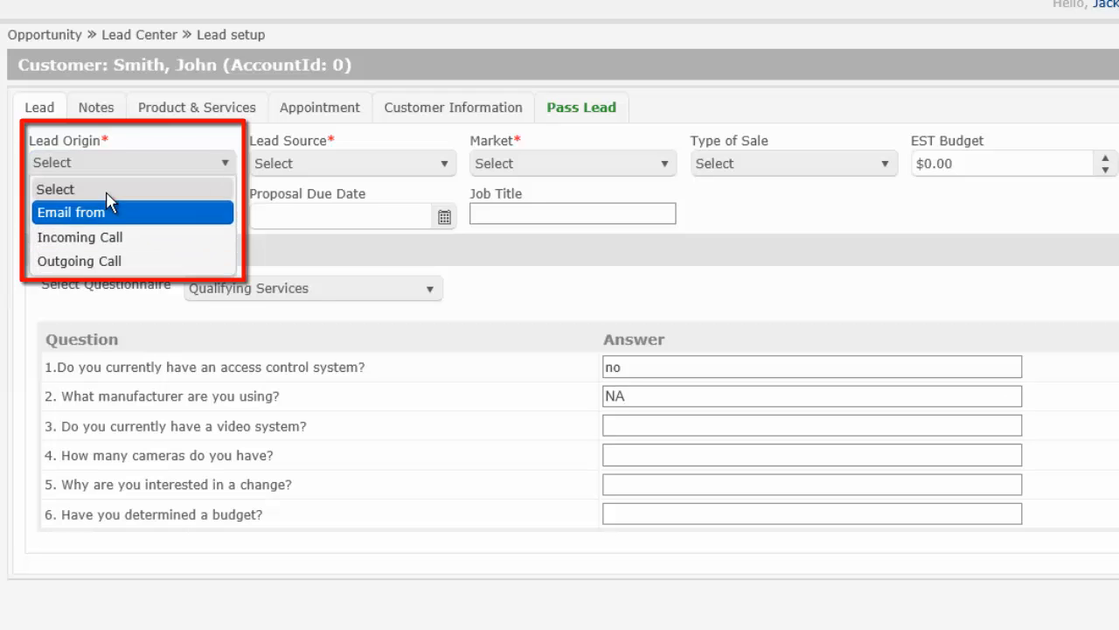
Step: Set lead origin Incoming Call, source Constant Contact, market Residential, sale type New Installation
{"action": "left_click", "coordinate": [117, 239]}
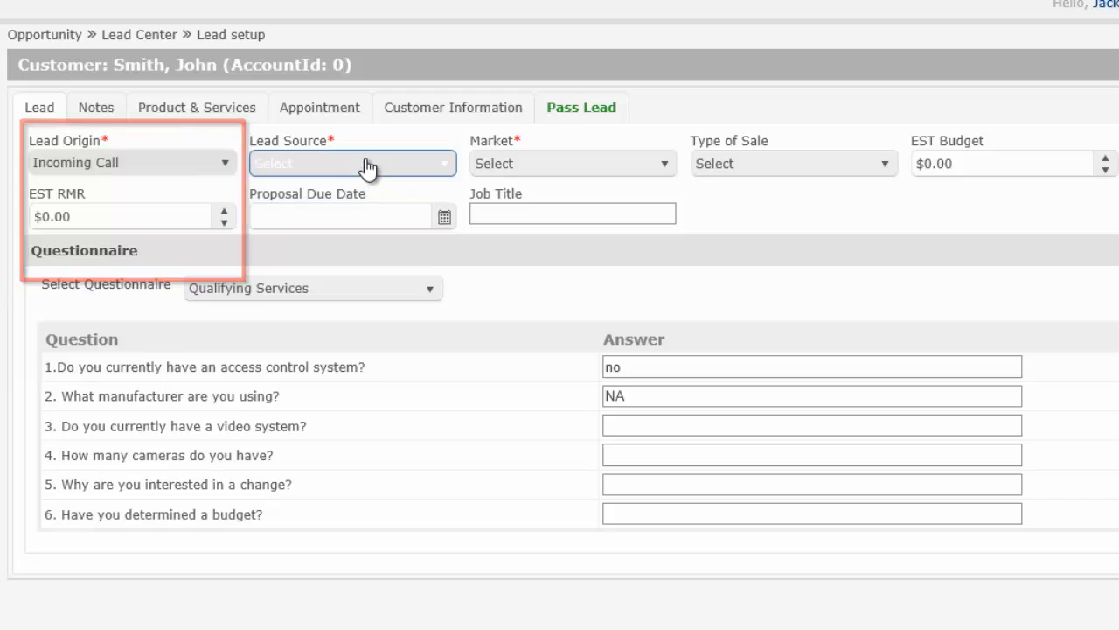
{"action": "left_click", "coordinate": [368, 167]}
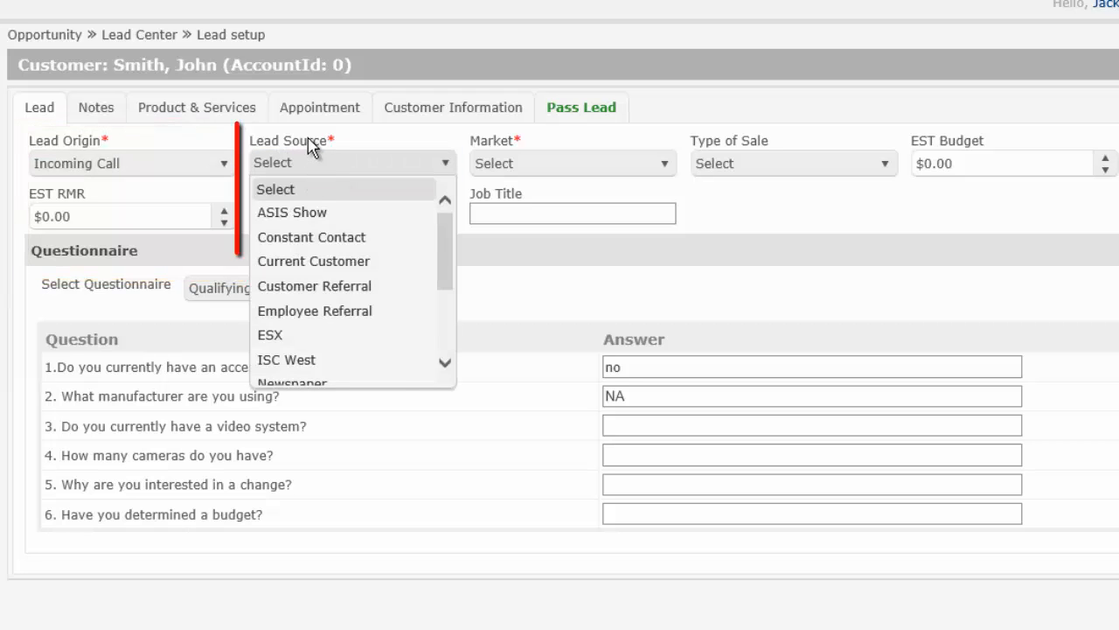
{"action": "left_click", "coordinate": [351, 245]}
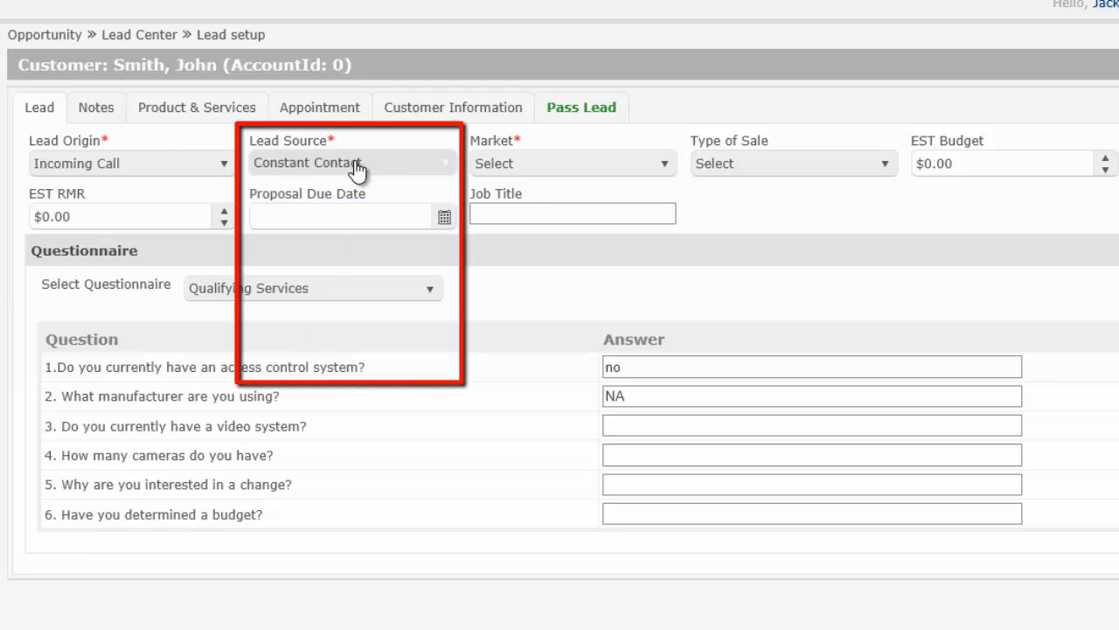
{"action": "left_click", "coordinate": [537, 168]}
{"action": "left_click_drag", "start_coordinate": [670, 237], "coordinate": [668, 308]}
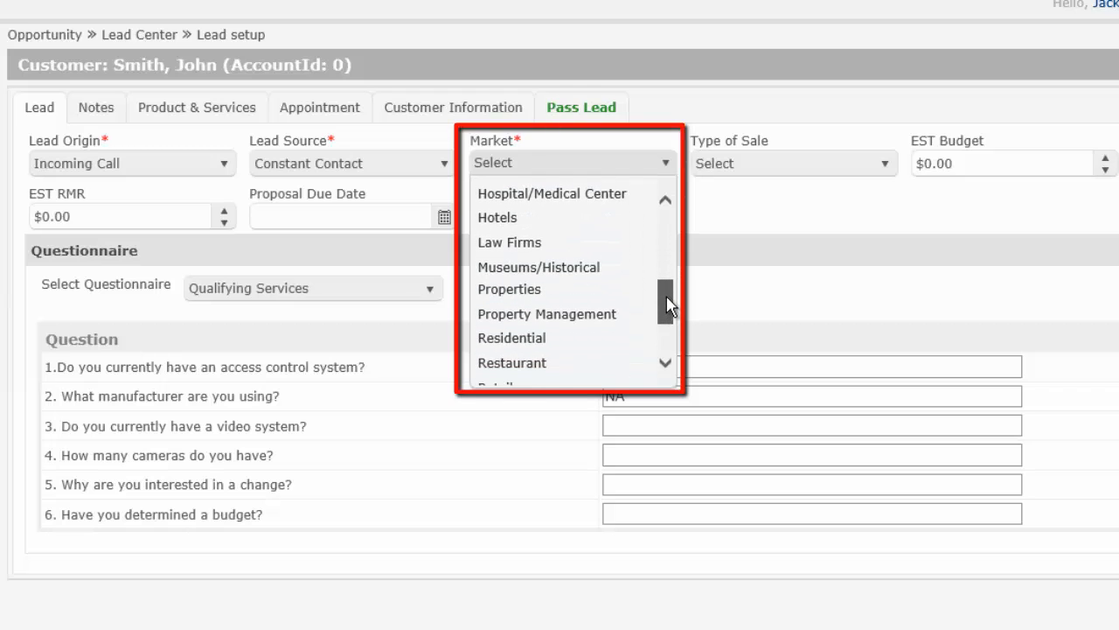
{"action": "left_click", "coordinate": [547, 339]}
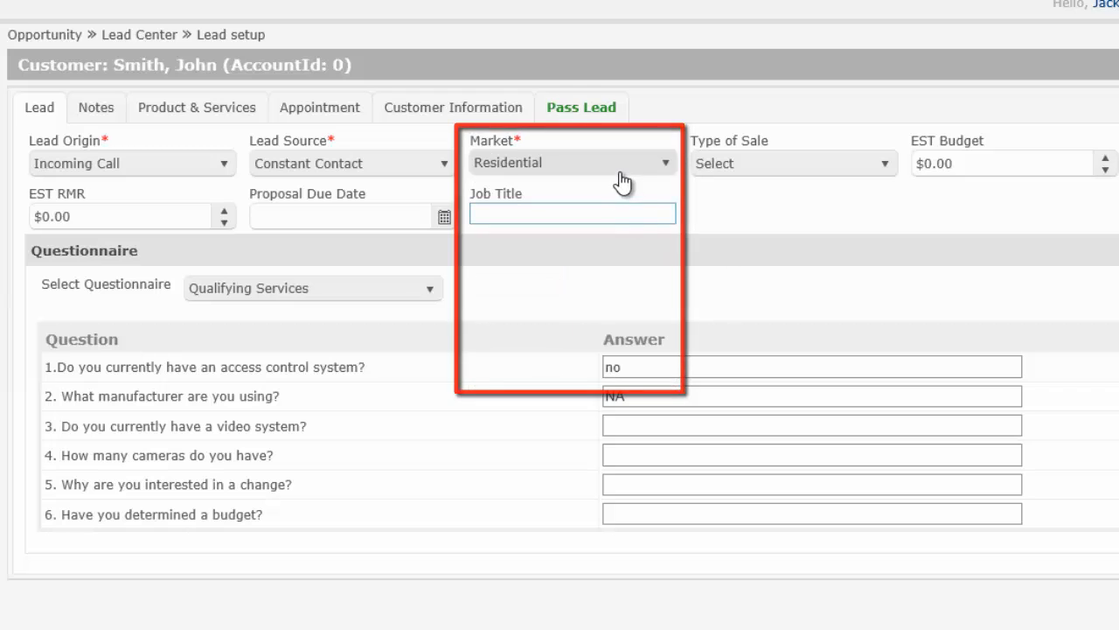
{"action": "left_click", "coordinate": [835, 174]}
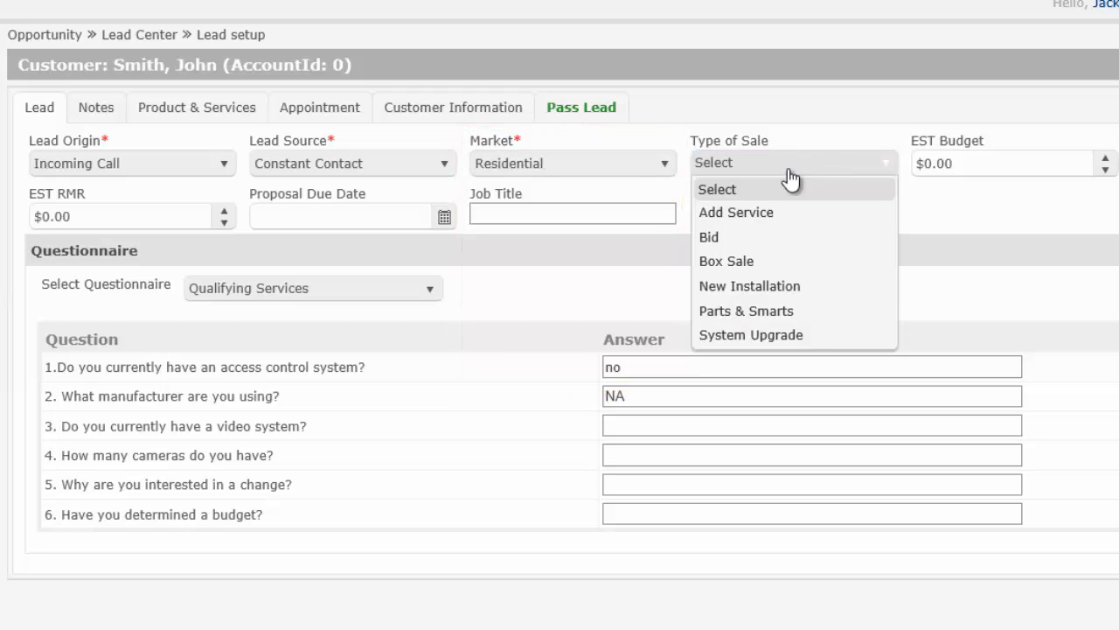
{"action": "left_click", "coordinate": [770, 294]}
Step: Enter EST Budget $199.99, EST RMR $49.95, due date 01-24-14 and job title 'Package 1'
{"action": "left_click", "coordinate": [934, 166]}
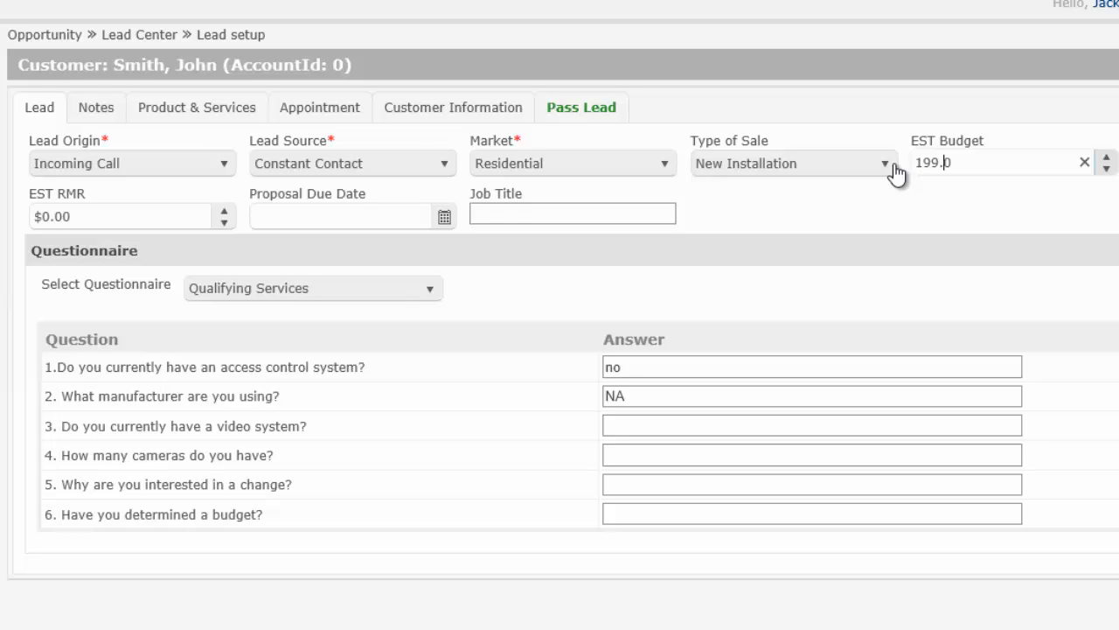
{"action": "key", "text": "BackSpace"}
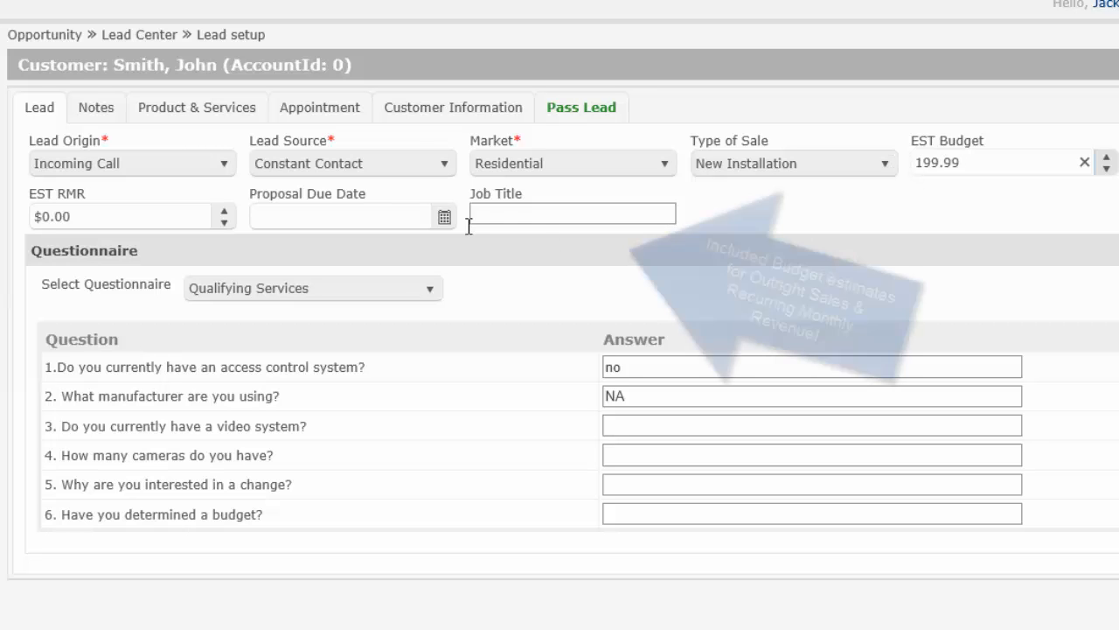
{"action": "left_click", "coordinate": [107, 218]}
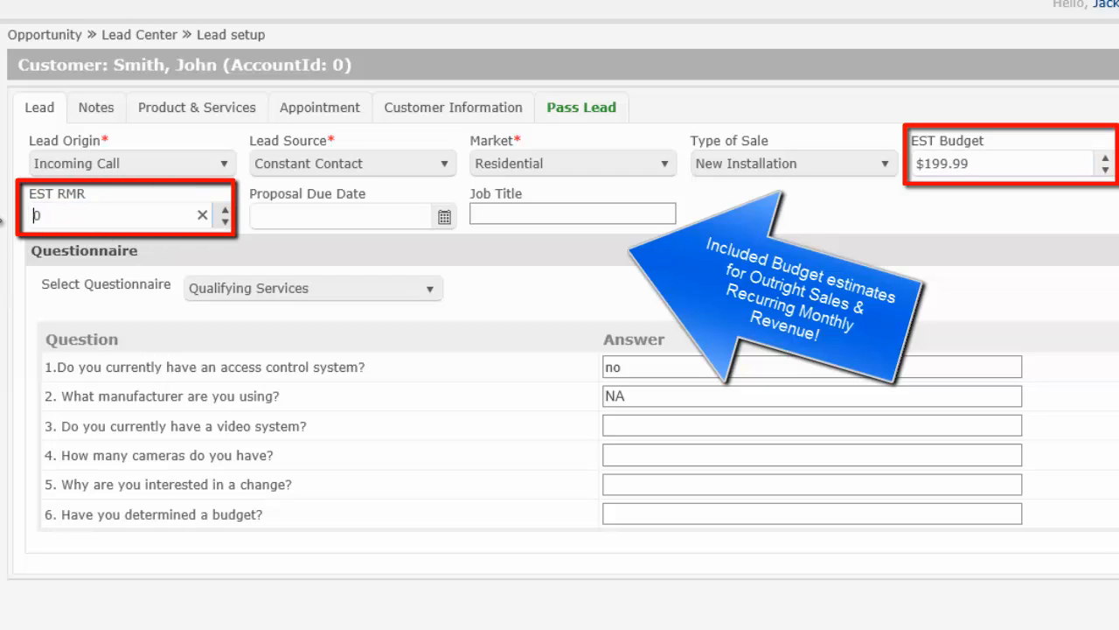
{"action": "type", "text": "49"}
{"action": "key", "text": "Delete"}
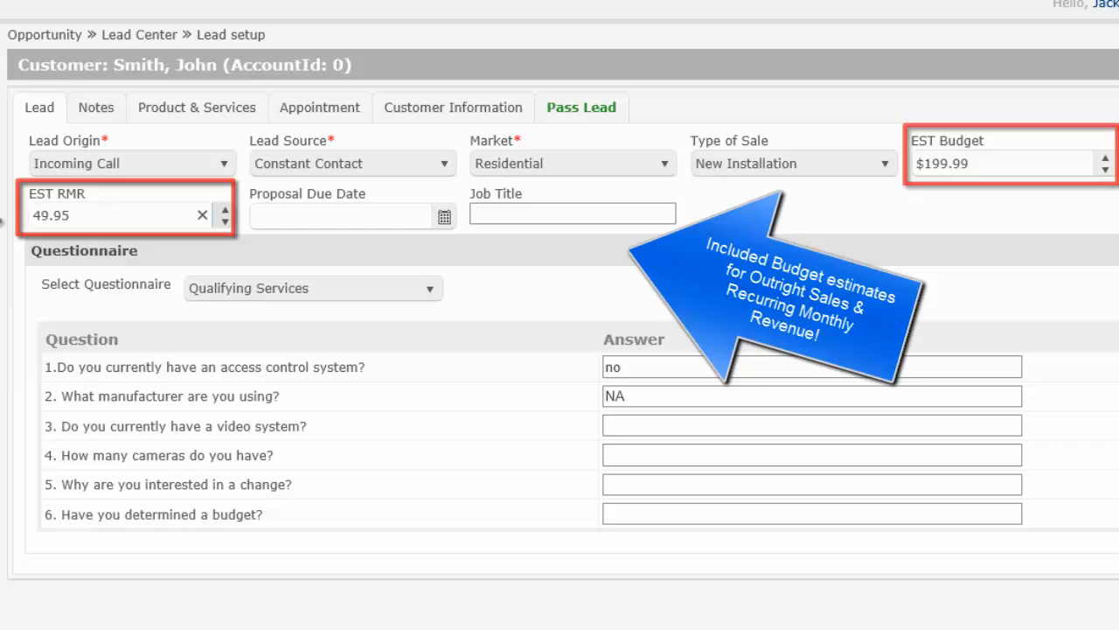
{"action": "left_click", "coordinate": [263, 226]}
{"action": "left_click", "coordinate": [445, 223]}
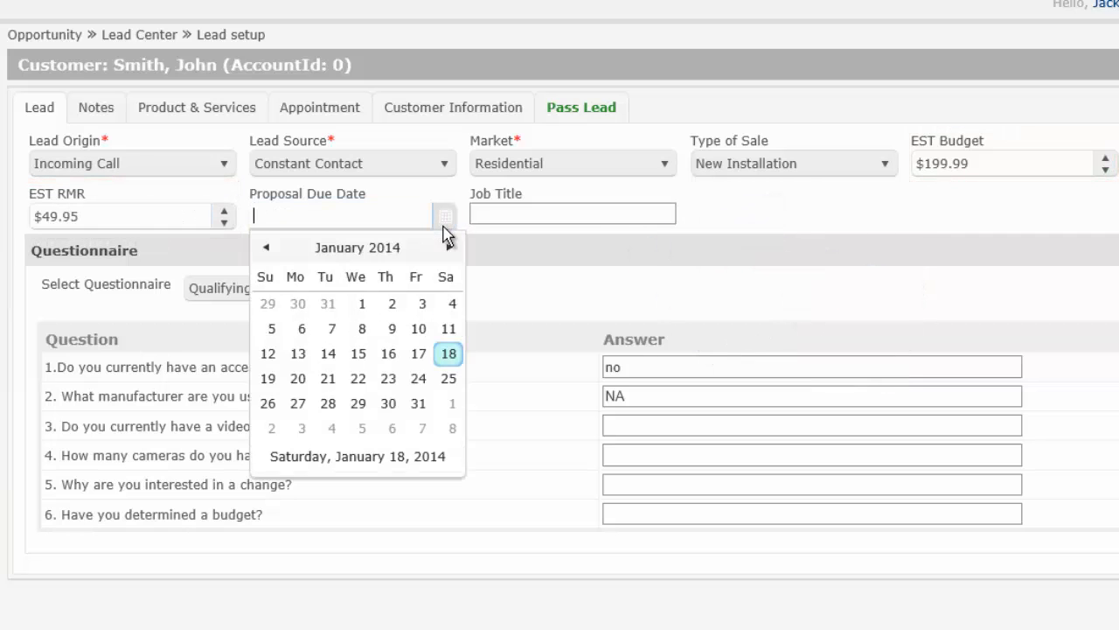
{"action": "left_click", "coordinate": [418, 379]}
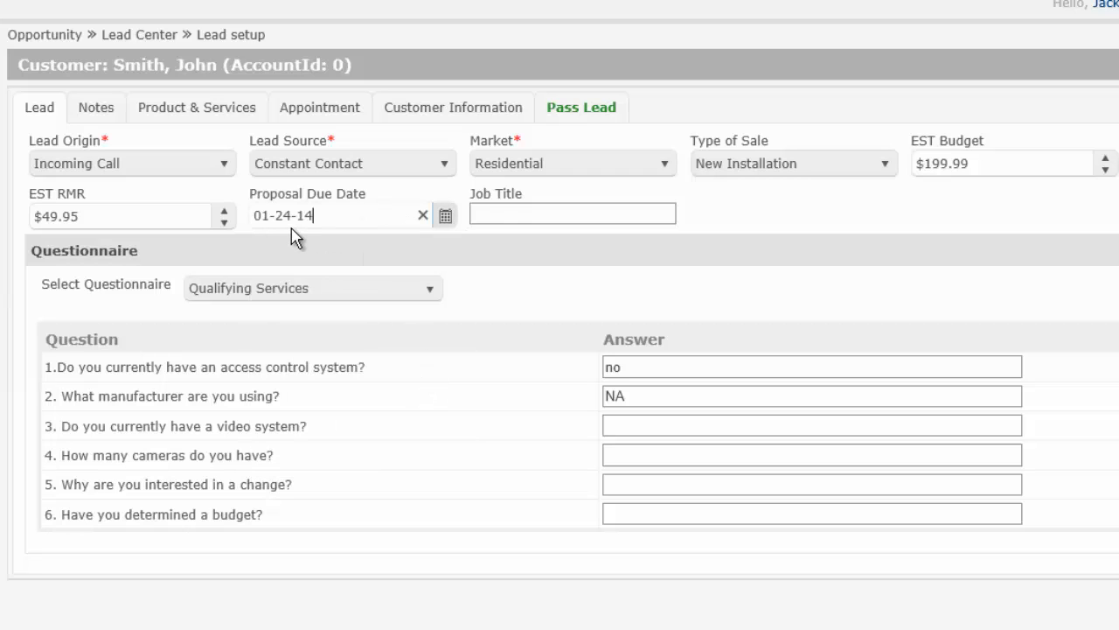
{"action": "left_click", "coordinate": [554, 216]}
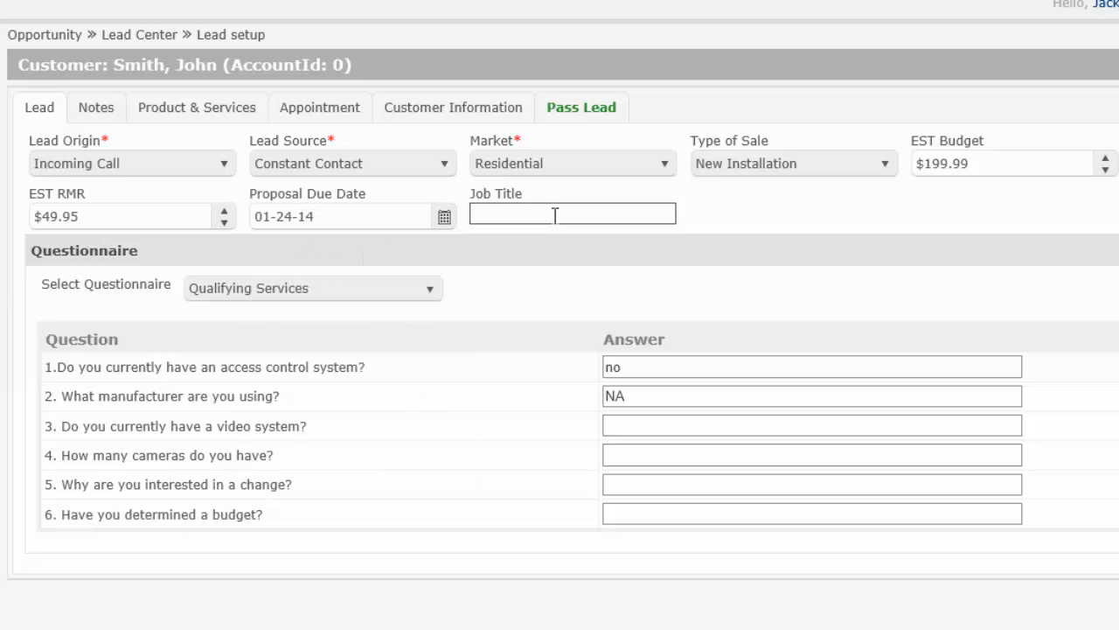
{"action": "type", "text": "Package 1"}
Step: Add the note 'Please call before arriving for the appointment' in Opportunity Notes
{"action": "left_click", "coordinate": [98, 112]}
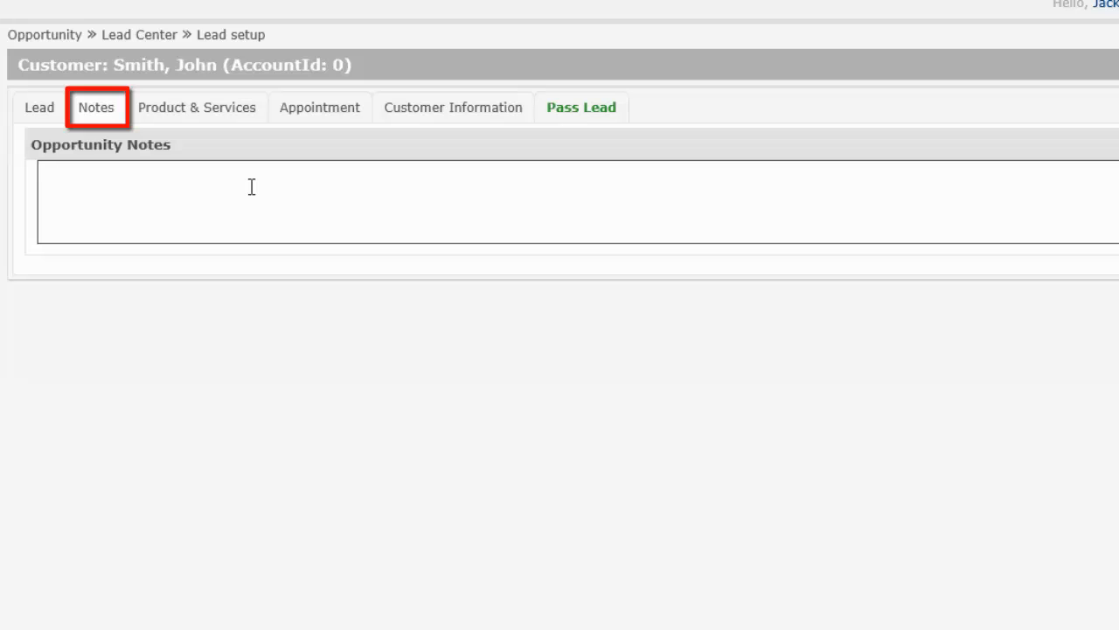
{"action": "type", "text": "Please "}
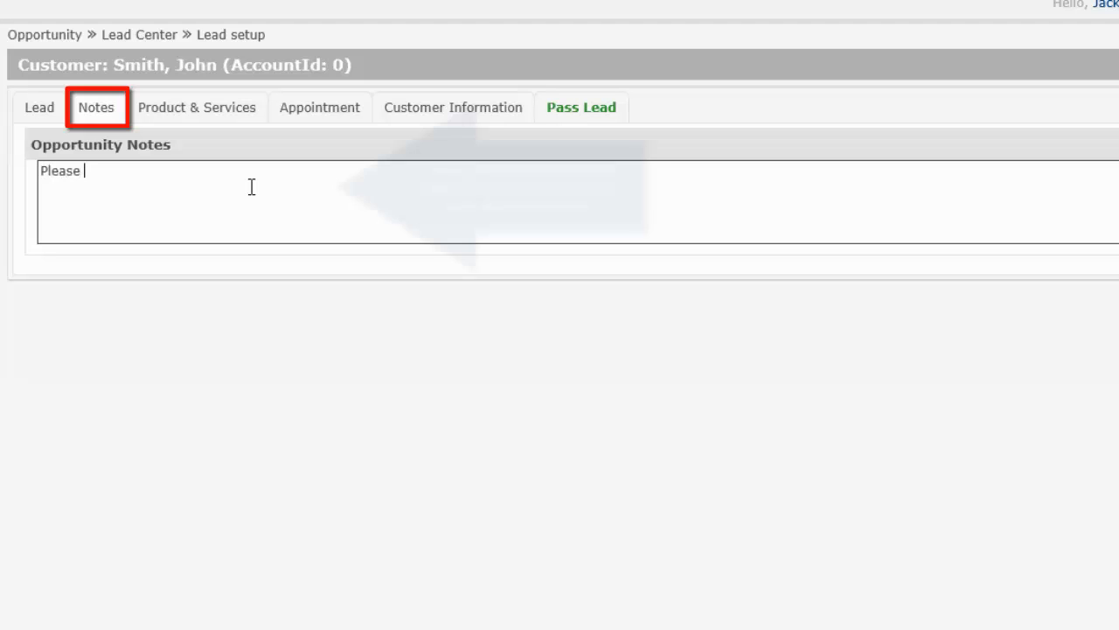
{"action": "type", "text": "call before "}
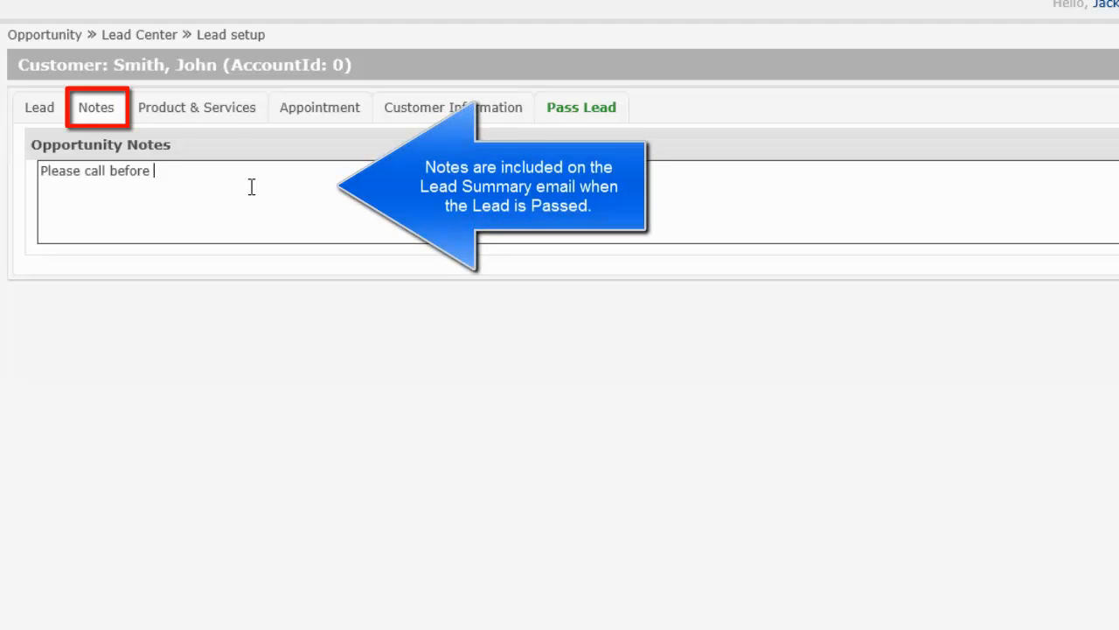
{"action": "type", "text": "arriving for hte"}
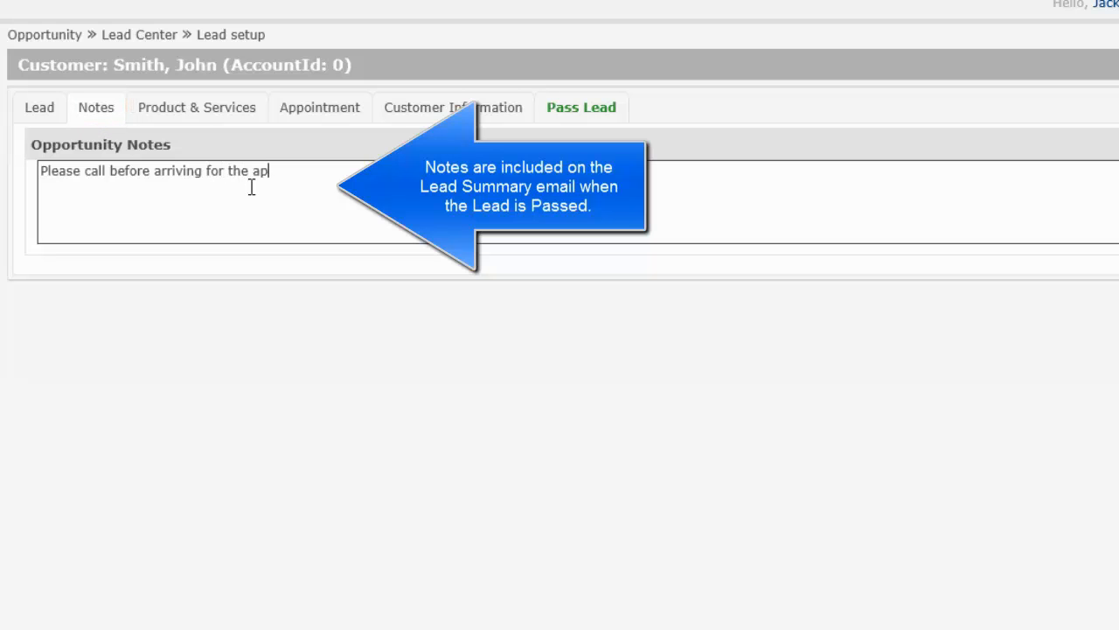
{"action": "type", "text": " appointment"}
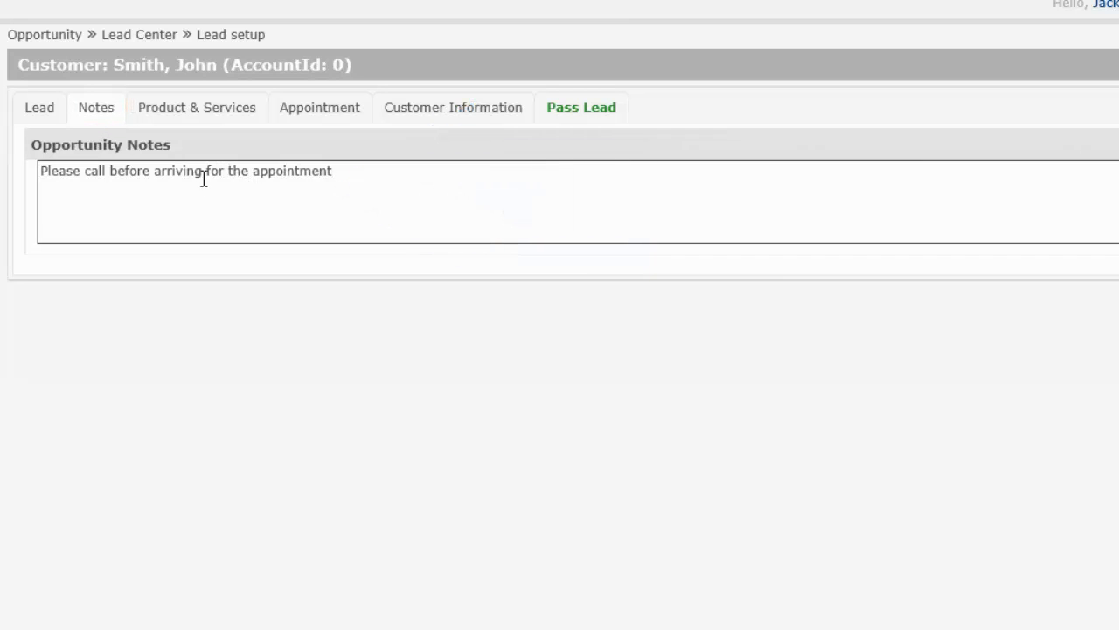
Step: Tick CCTV and Card Reader under Field Devices on the Product & Services tab
{"action": "left_click", "coordinate": [192, 112]}
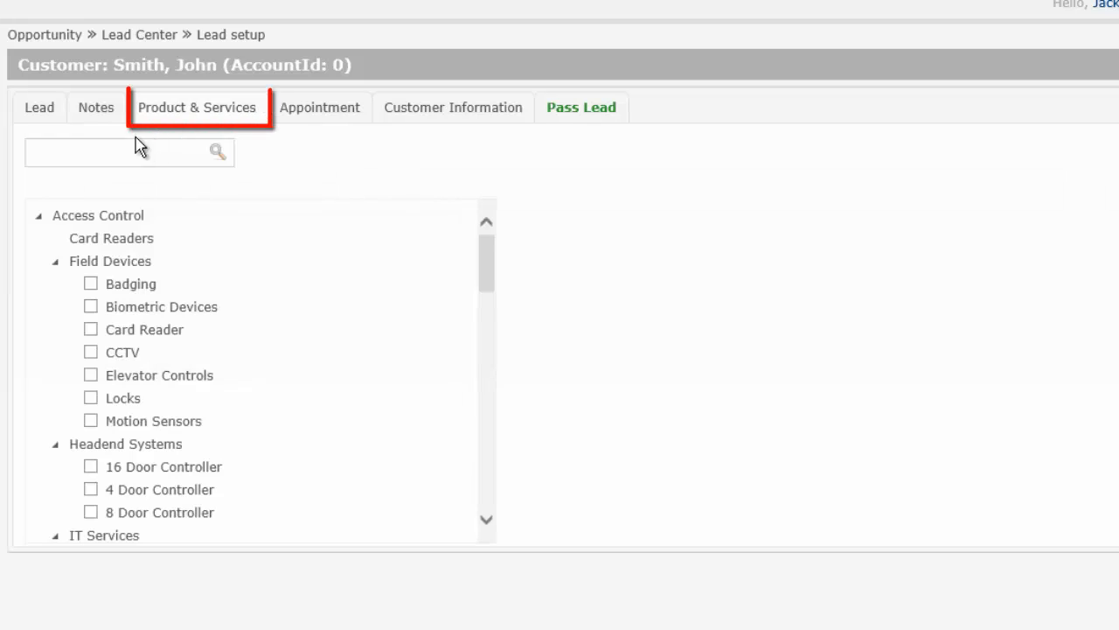
{"action": "left_click", "coordinate": [91, 352]}
{"action": "left_click", "coordinate": [91, 330]}
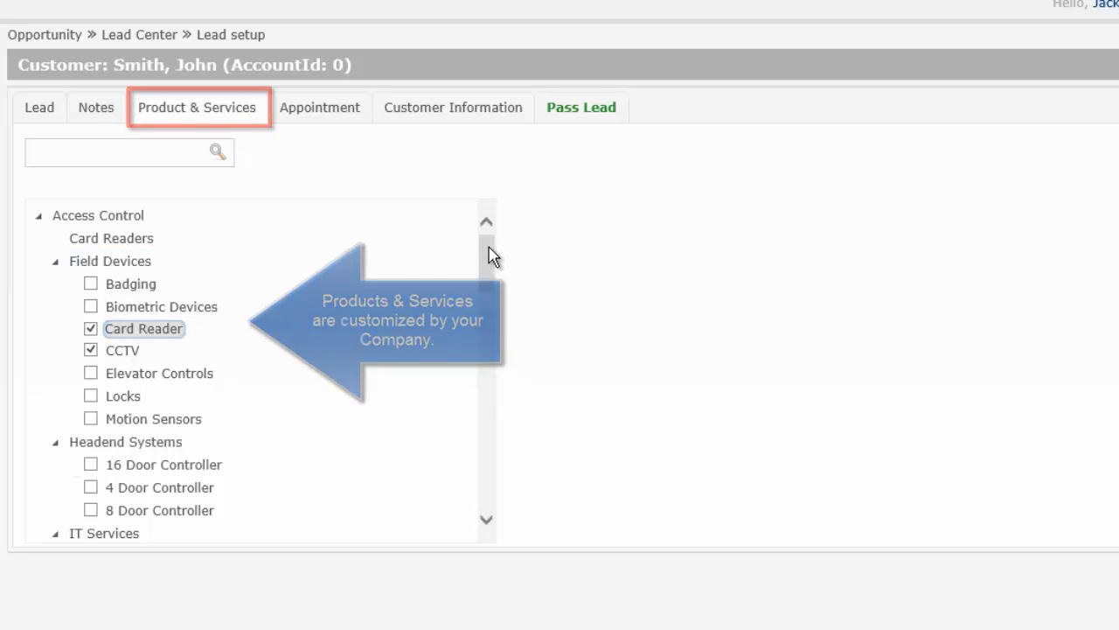
{"action": "scroll", "coordinate": [490, 339], "scroll_direction": "down", "scroll_amount": 3}
{"action": "scroll", "coordinate": [490, 338], "scroll_direction": "down", "scroll_amount": 15}
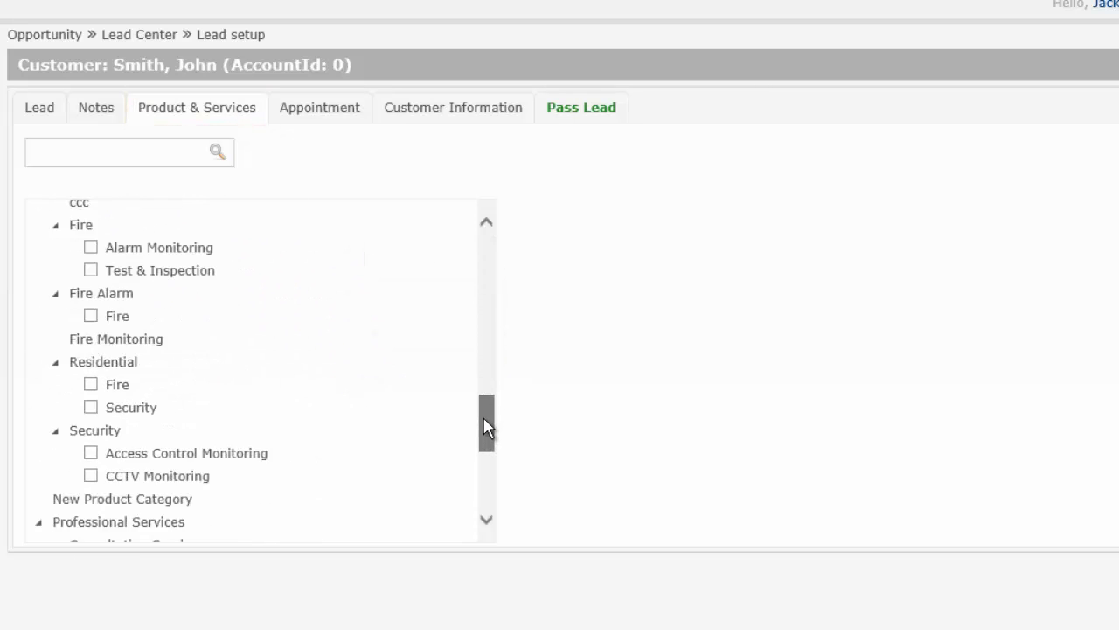
{"action": "scroll", "coordinate": [486, 421], "scroll_direction": "up", "scroll_amount": 20}
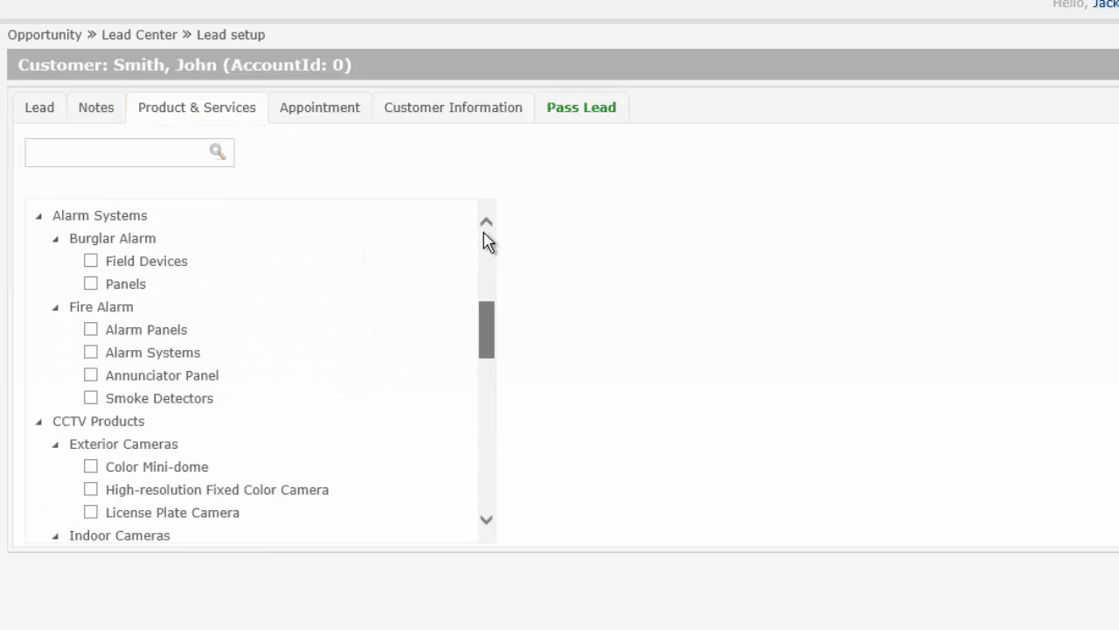
Step: Open the lead's appointment calendar and assign the sales rep to schedule
{"action": "left_click", "coordinate": [321, 120]}
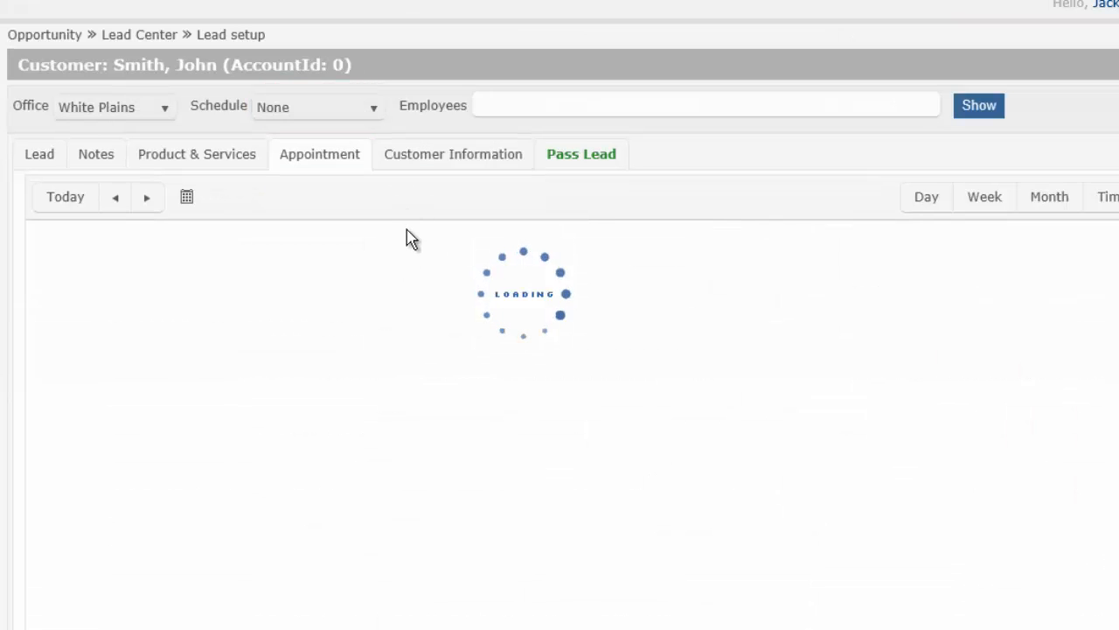
{"action": "left_click", "coordinate": [514, 111]}
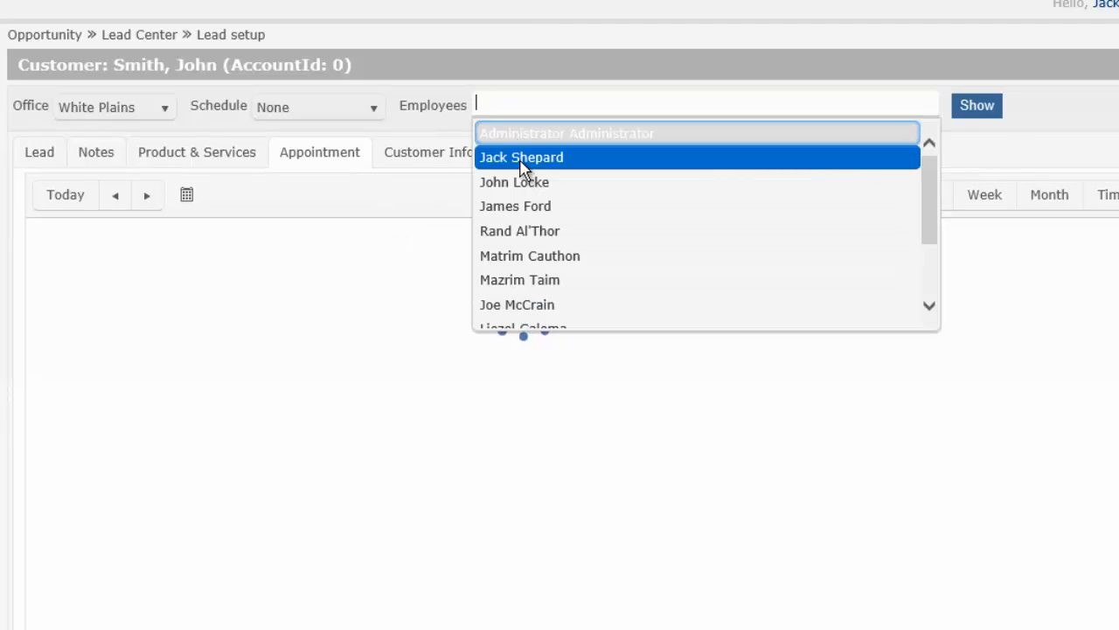
{"action": "left_click", "coordinate": [522, 158]}
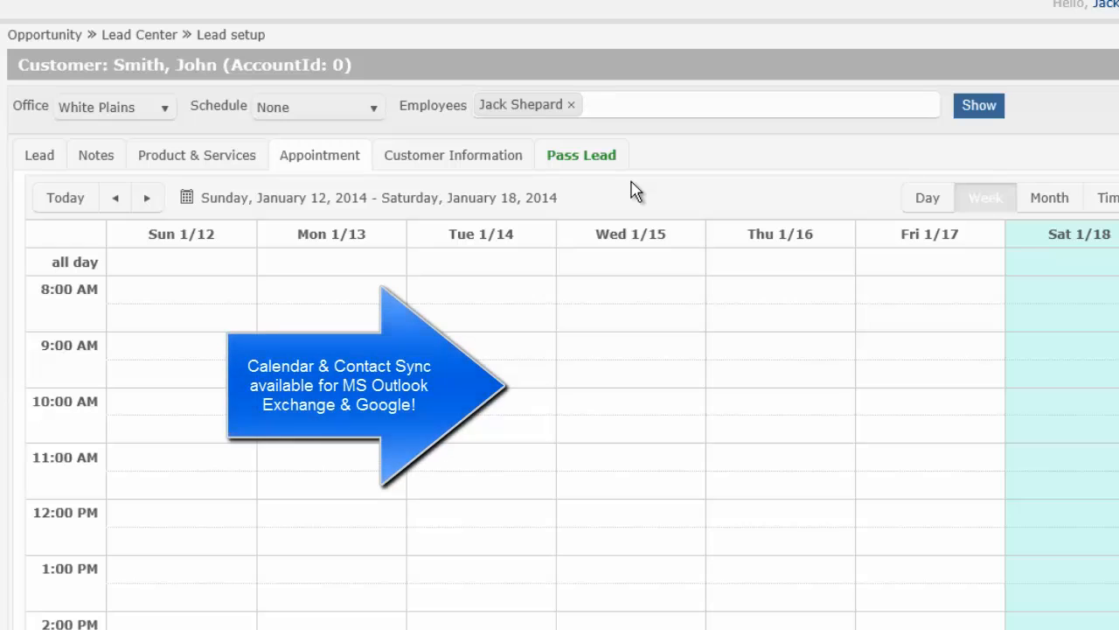
Step: Advance the calendar two weeks to Jan 26–Feb 1, 2014, and select Tuesday 1/28 at 10:00 AM
{"action": "left_click", "coordinate": [145, 199]}
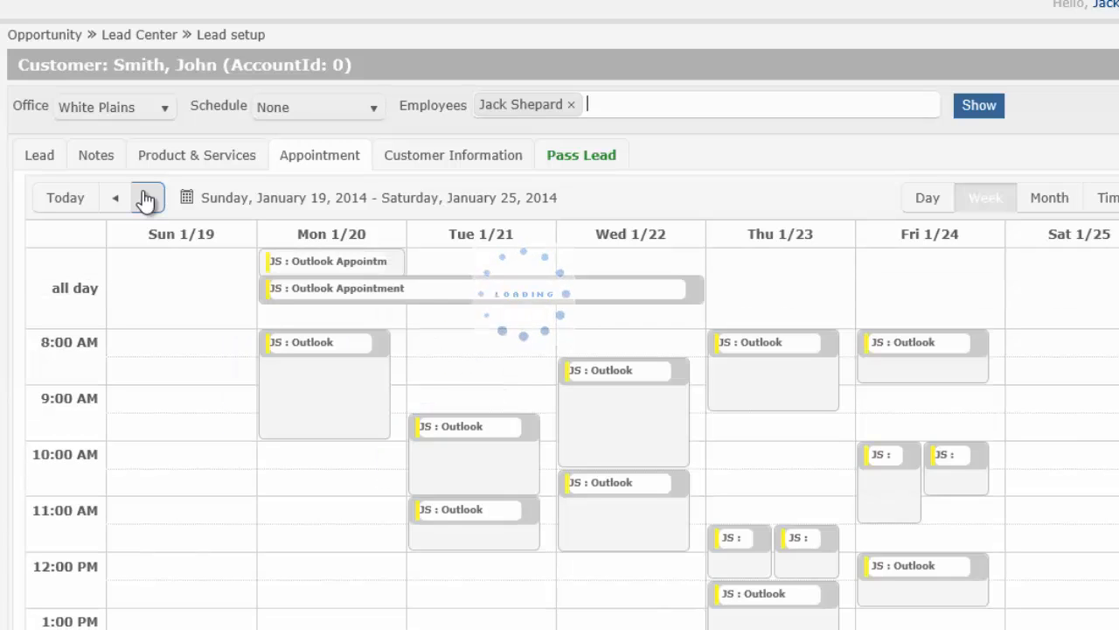
{"action": "left_click", "coordinate": [145, 200]}
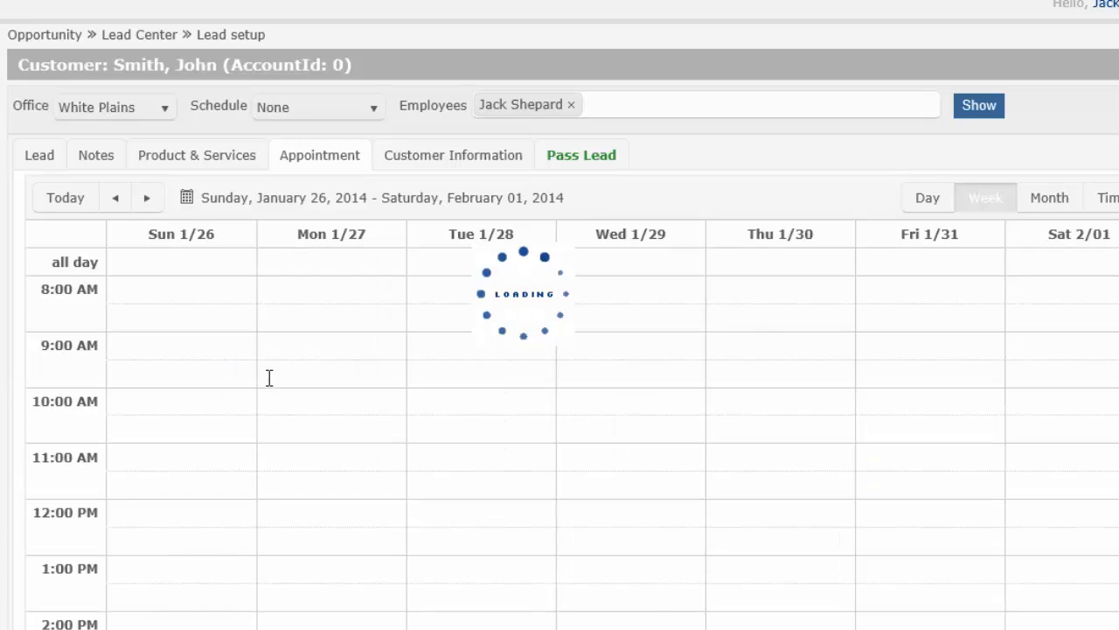
{"action": "left_click", "coordinate": [474, 402]}
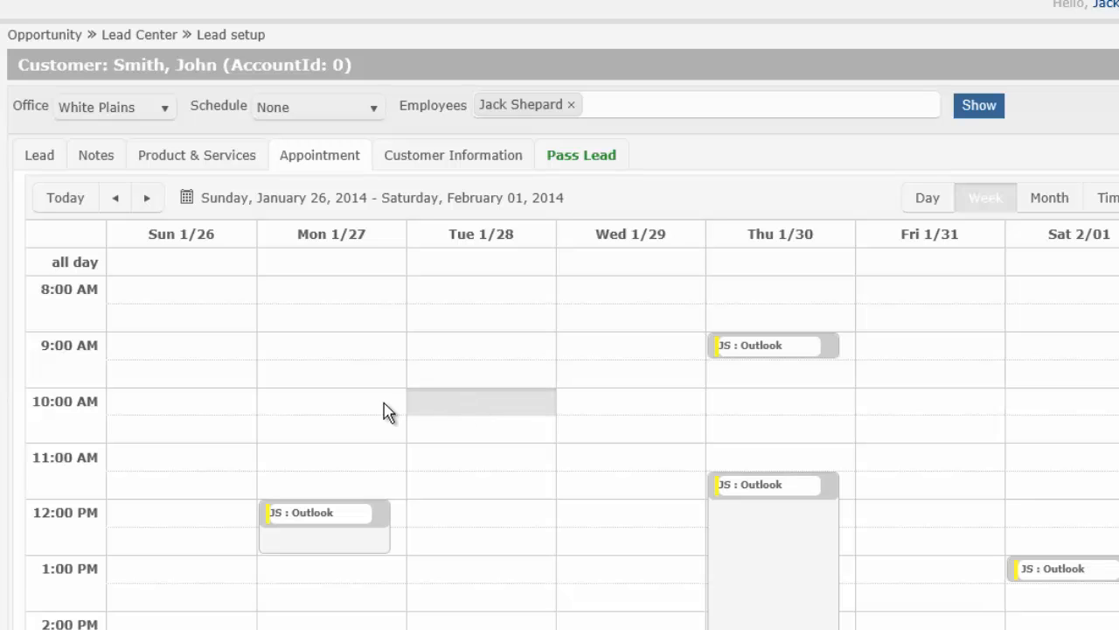
Step: Create a Tuesday 1/28 10:00 AM event with the customer's street address as its location
{"action": "double_click", "coordinate": [467, 406]}
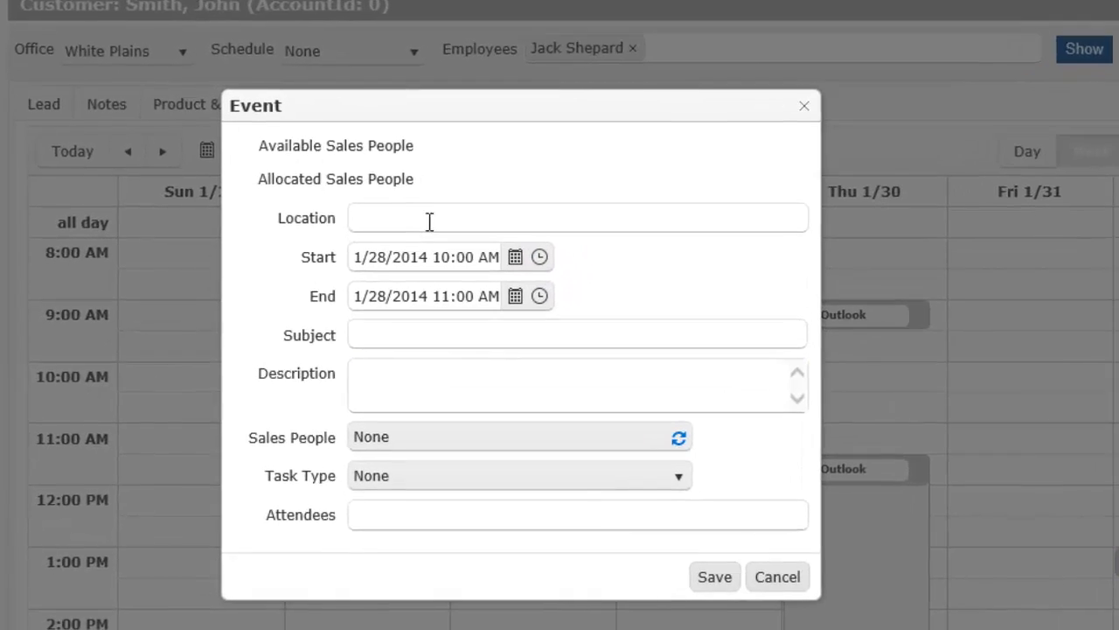
{"action": "left_click", "coordinate": [524, 266]}
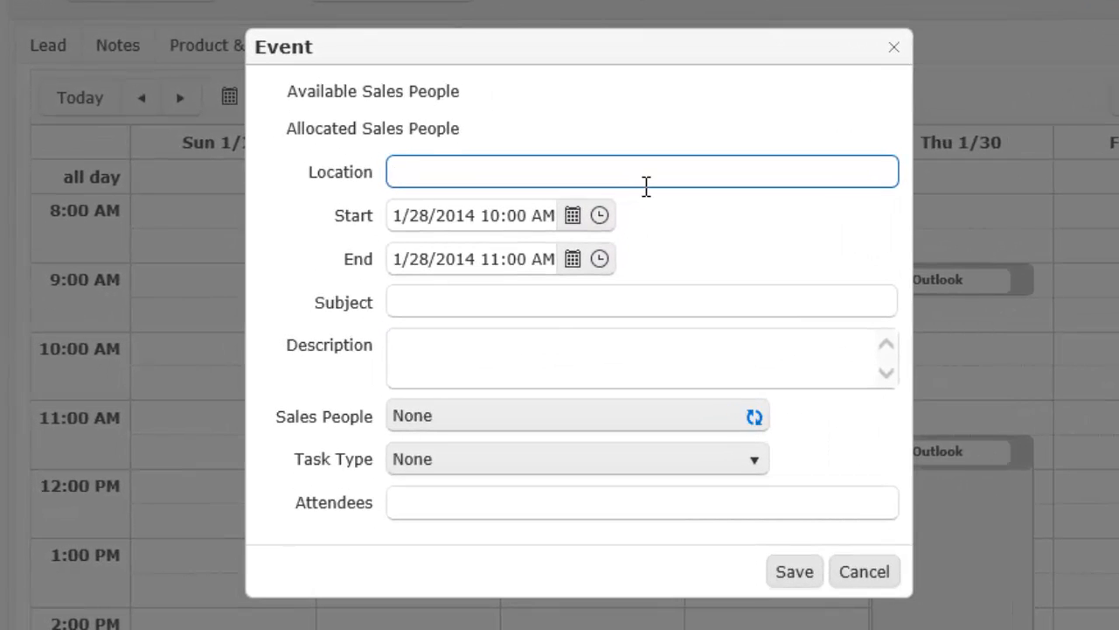
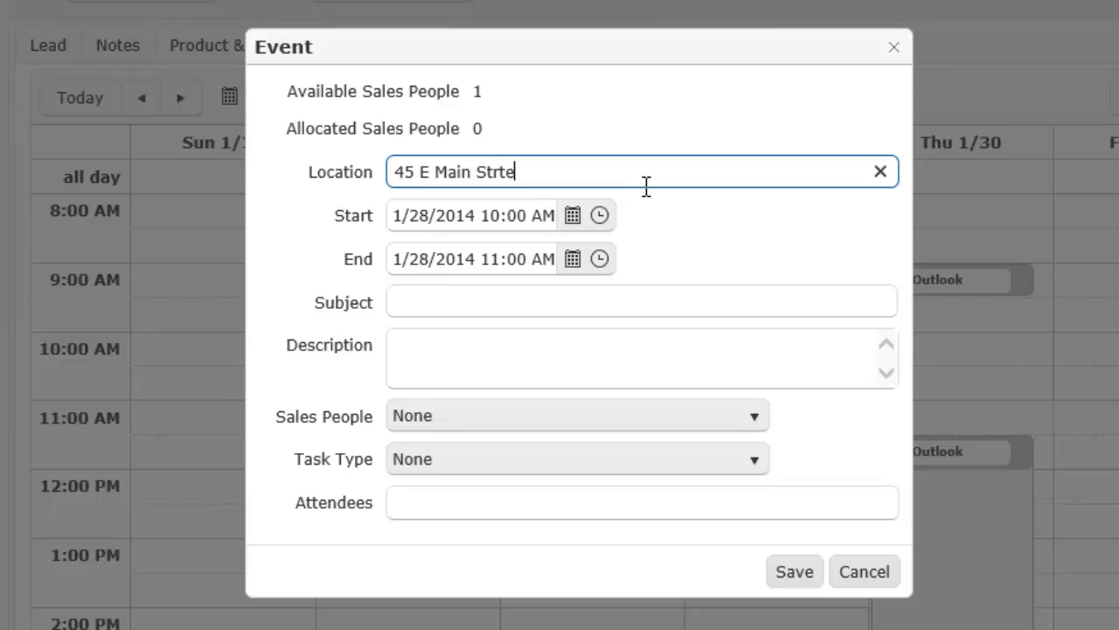
{"action": "left_click", "coordinate": [577, 225]}
Step: Set the subject to 'Initial Meeting - Package 1' and begin the description with 'site walk thru'
{"action": "left_click", "coordinate": [516, 300]}
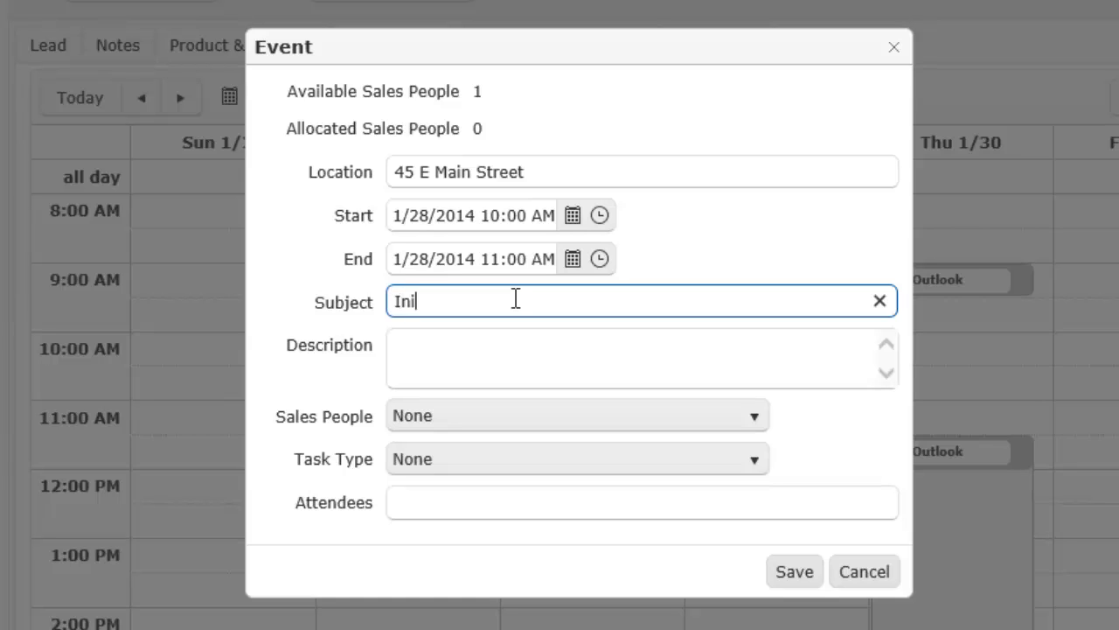
{"action": "type", "text": "Initial Cal"}
{"action": "key", "text": "BackSpace"}
{"action": "key", "text": "BackSpace"}
{"action": "type", "text": "Meeting"}
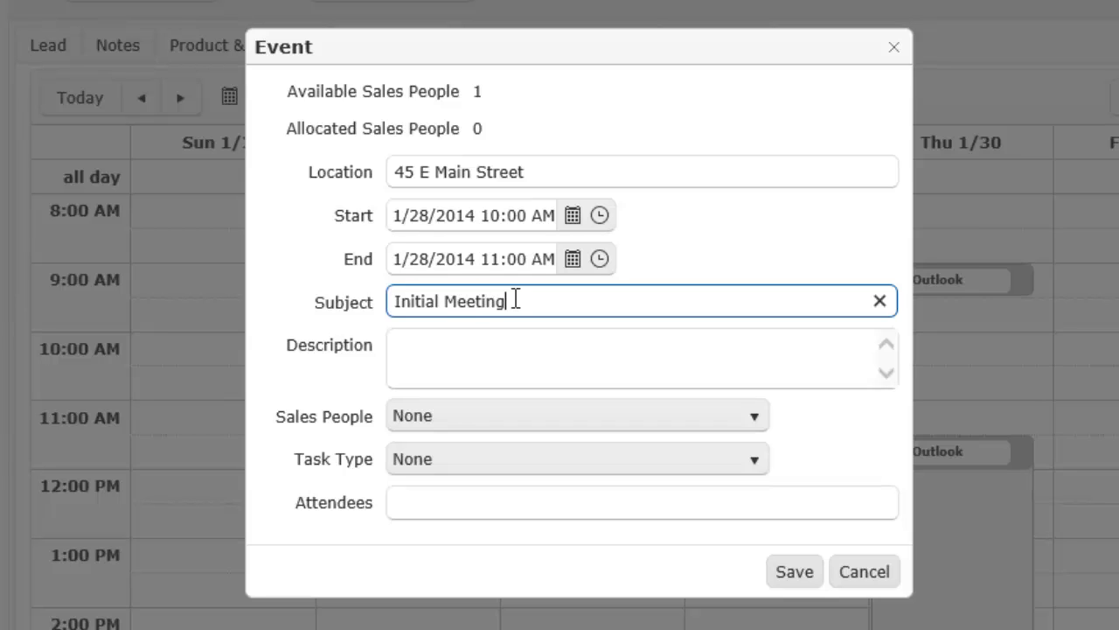
{"action": "type", "text": " - Package 1"}
{"action": "left_click", "coordinate": [485, 352]}
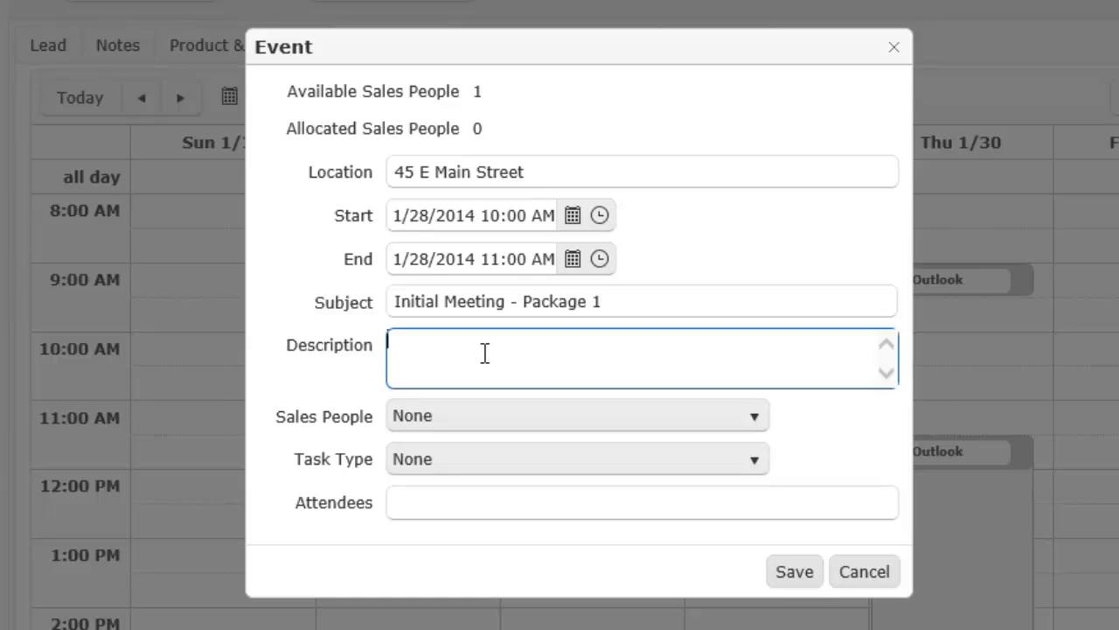
{"action": "type", "text": "site wea"}
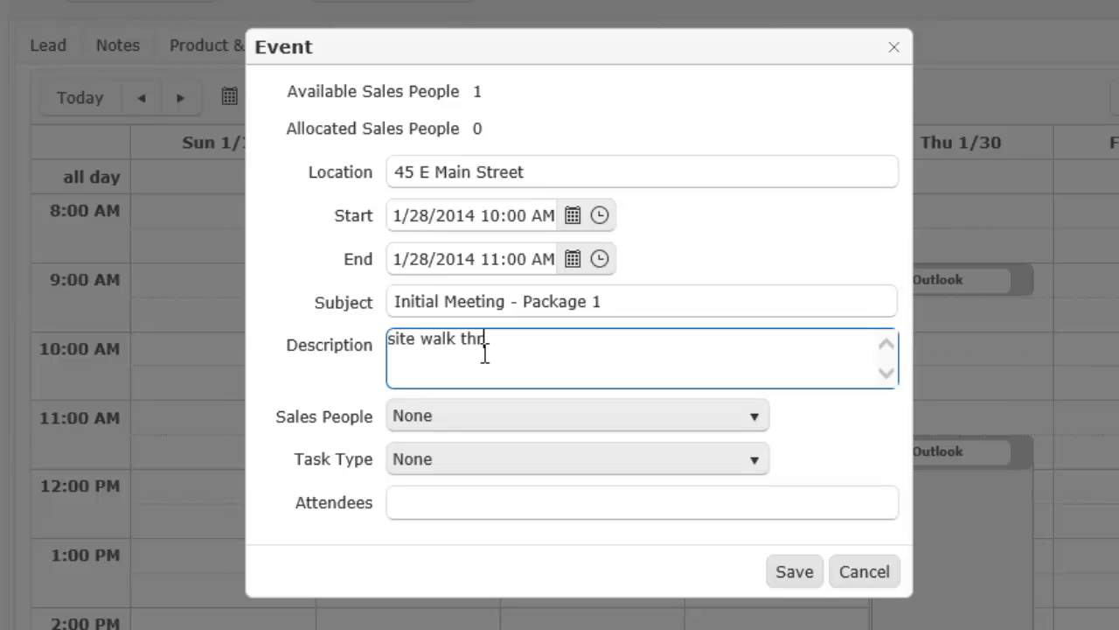
Step: Assign the appointment to the available salesperson with task type 'Meet w Customer'
{"action": "left_click", "coordinate": [481, 418]}
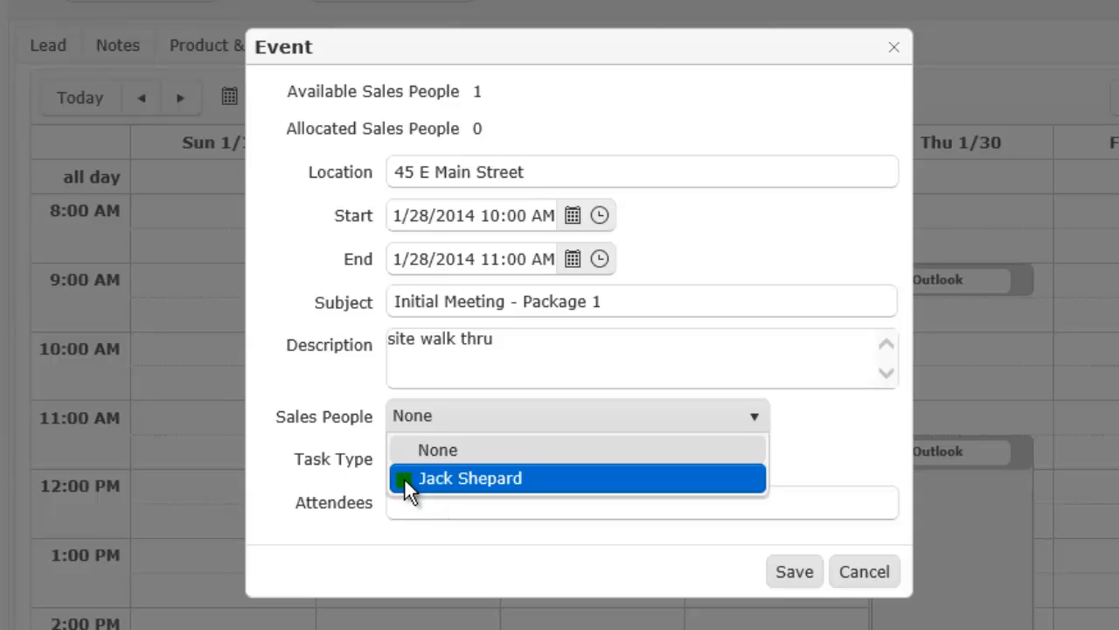
{"action": "left_click", "coordinate": [453, 479]}
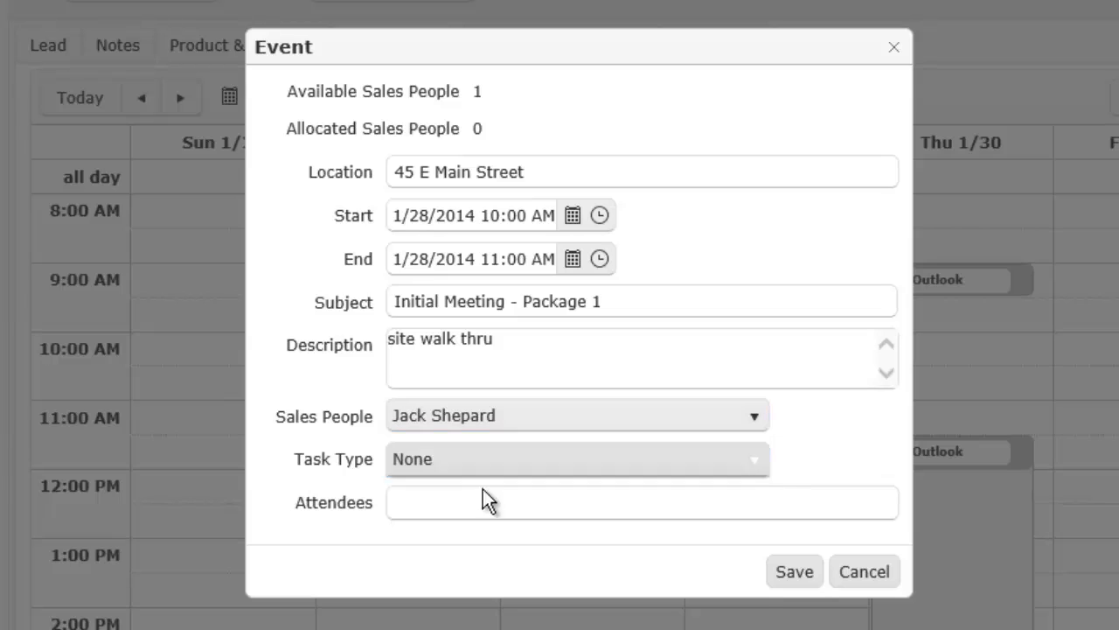
{"action": "left_click", "coordinate": [483, 464]}
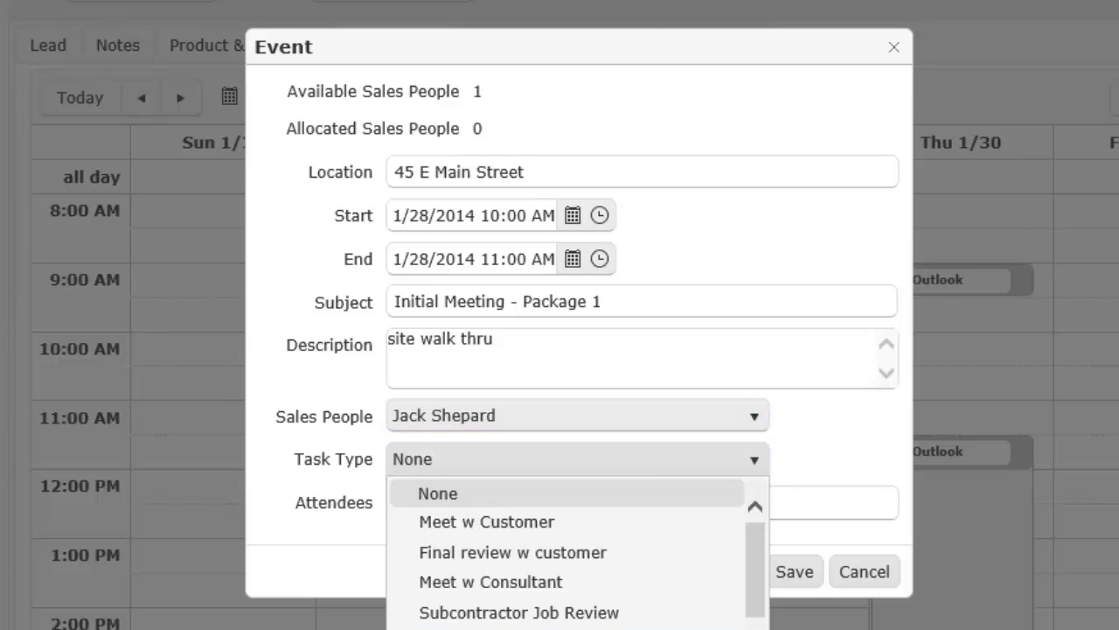
{"action": "left_click", "coordinate": [471, 533]}
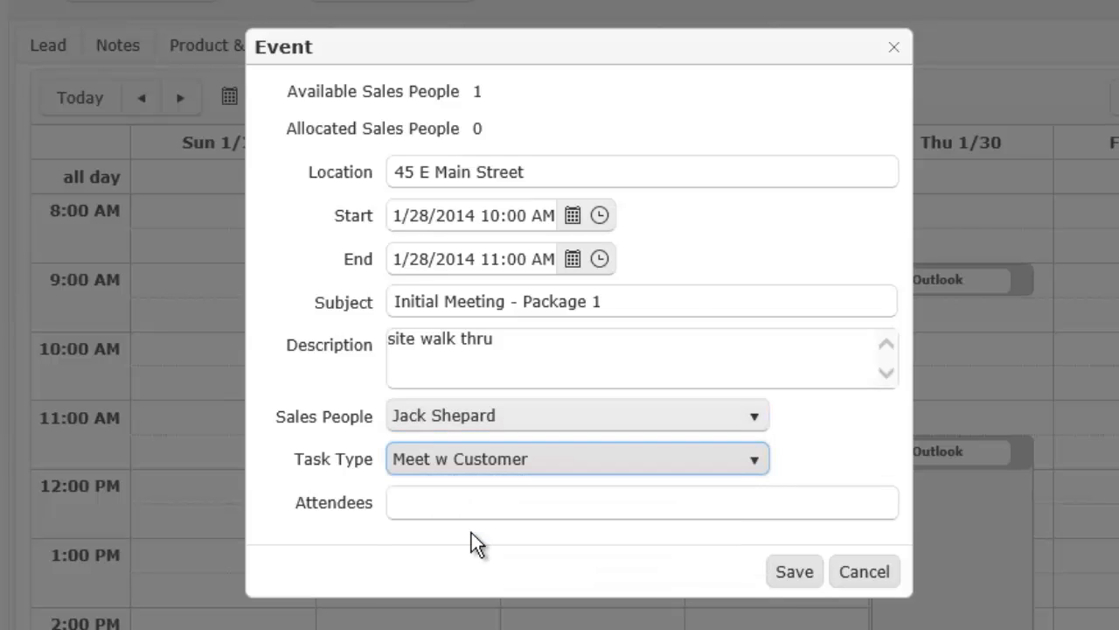
Step: Review the possible attendees and save the 10:00–11:00 AM appointment
{"action": "left_click", "coordinate": [471, 503]}
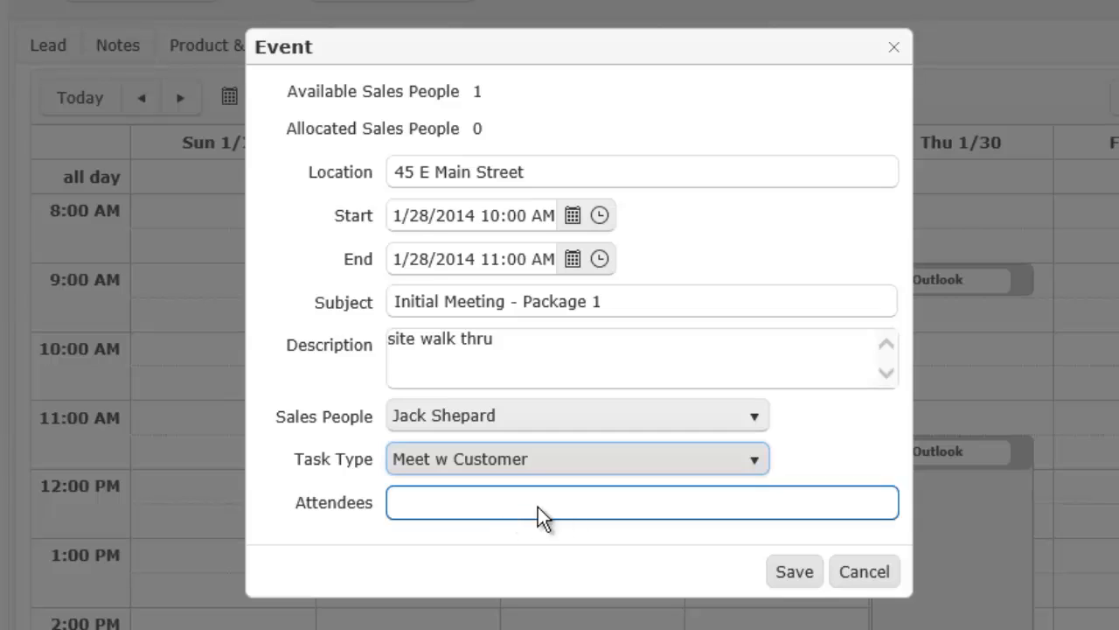
{"action": "left_click", "coordinate": [594, 508]}
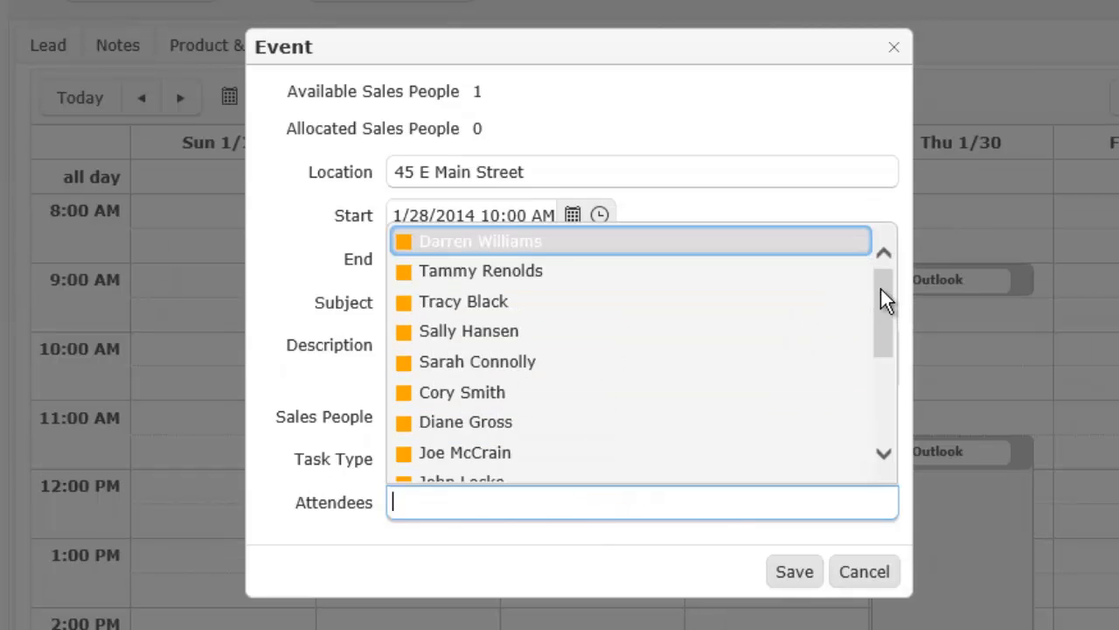
{"action": "left_click_drag", "start_coordinate": [880, 292], "coordinate": [881, 416]}
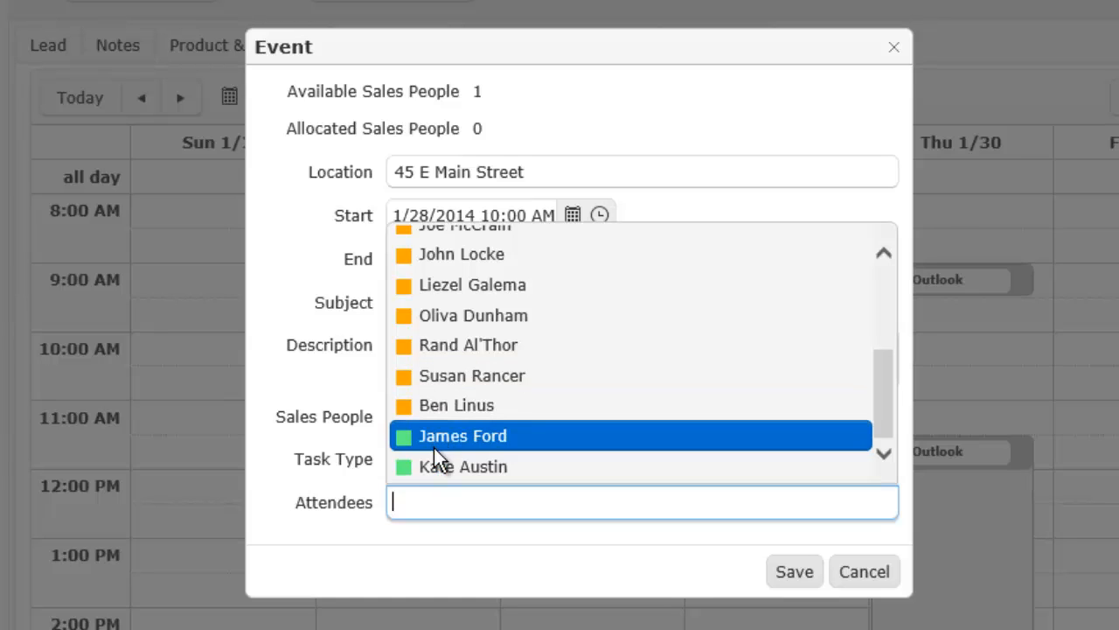
{"action": "left_click", "coordinate": [814, 577]}
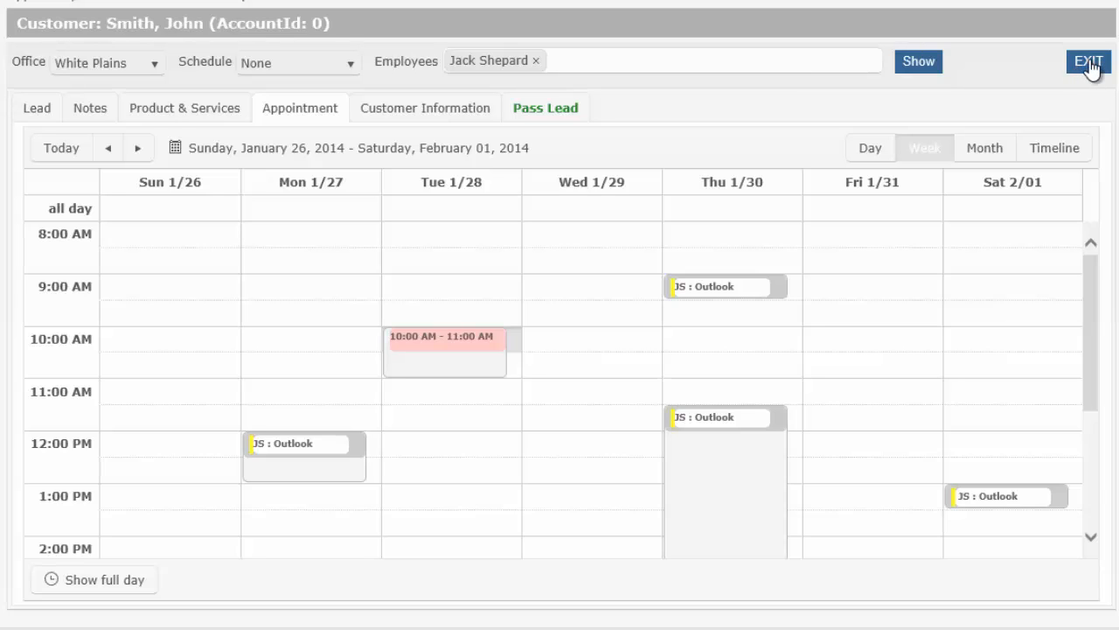
Step: Open the Pass Lead page to list sales team members, offices and pass groups
{"action": "left_click", "coordinate": [552, 111]}
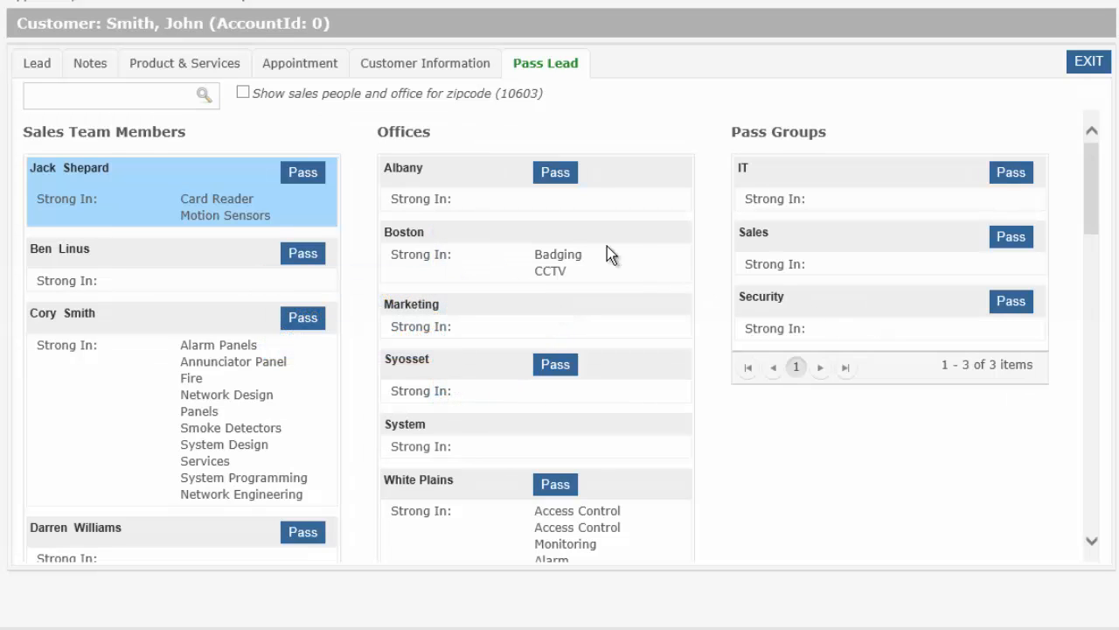
Step: Pass Lead 536 to the first sales team member and accept the Lead Summary
{"action": "left_click", "coordinate": [302, 172]}
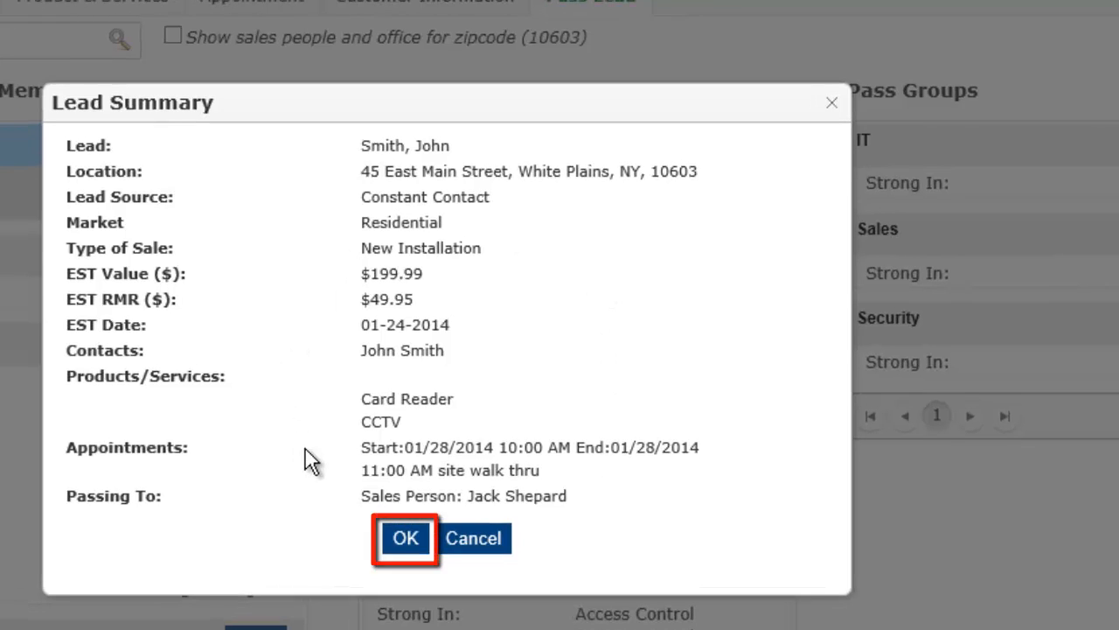
{"action": "left_click", "coordinate": [403, 539]}
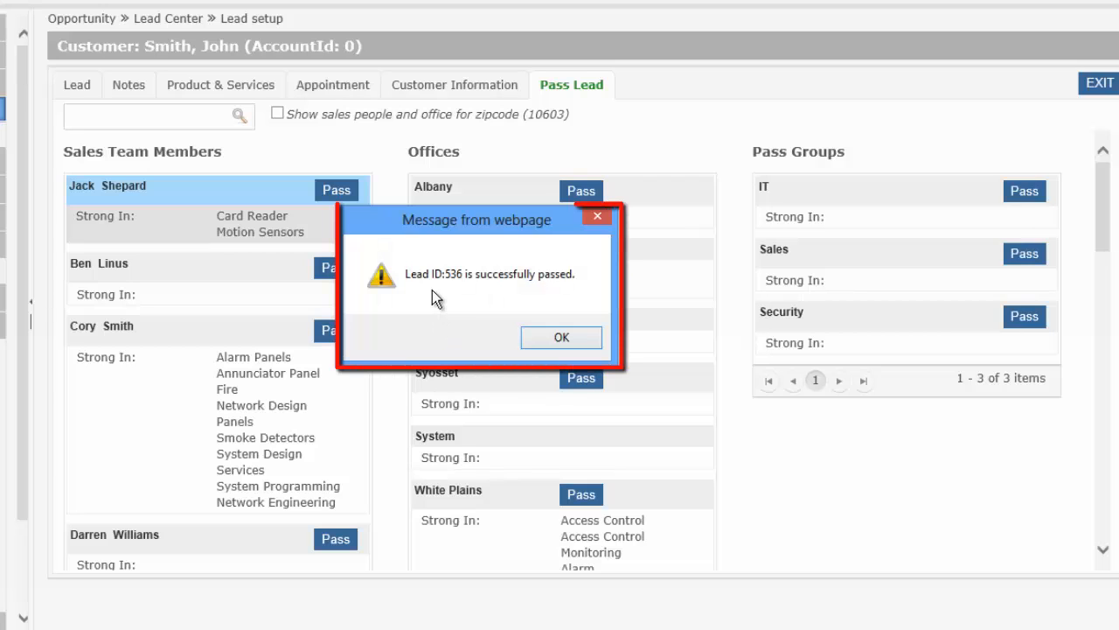
Step: Dismiss the 'successfully passed' message to reveal the lead assignment email
{"action": "left_click", "coordinate": [542, 342]}
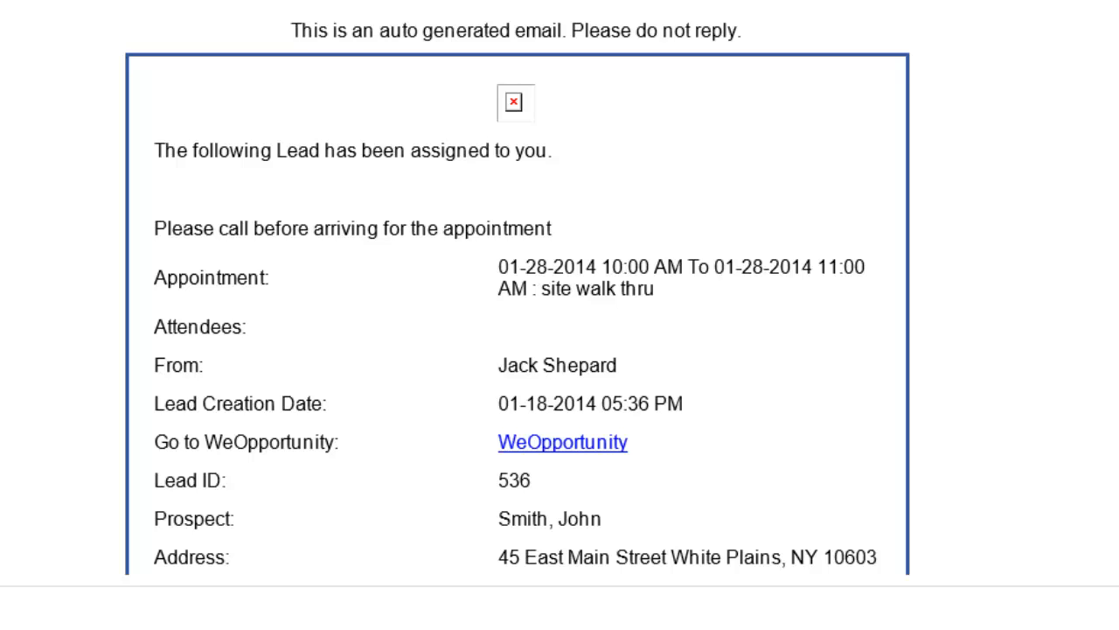
{"action": "scroll", "coordinate": [677, 108], "scroll_direction": "down", "scroll_amount": 3}
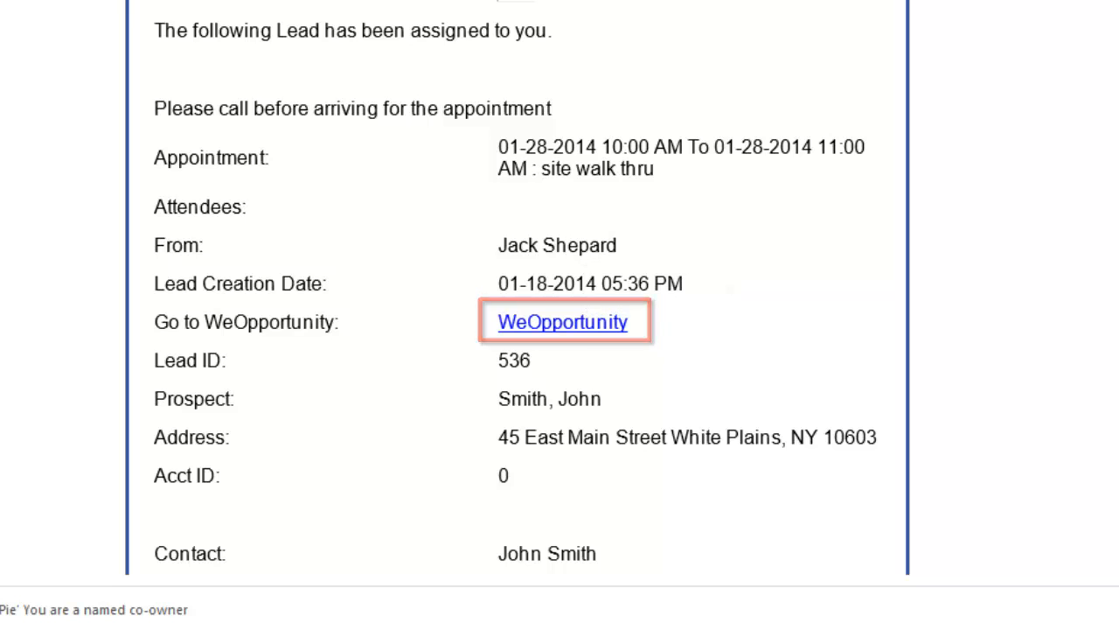
{"action": "scroll", "coordinate": [516, 297], "scroll_direction": "down", "scroll_amount": 5}
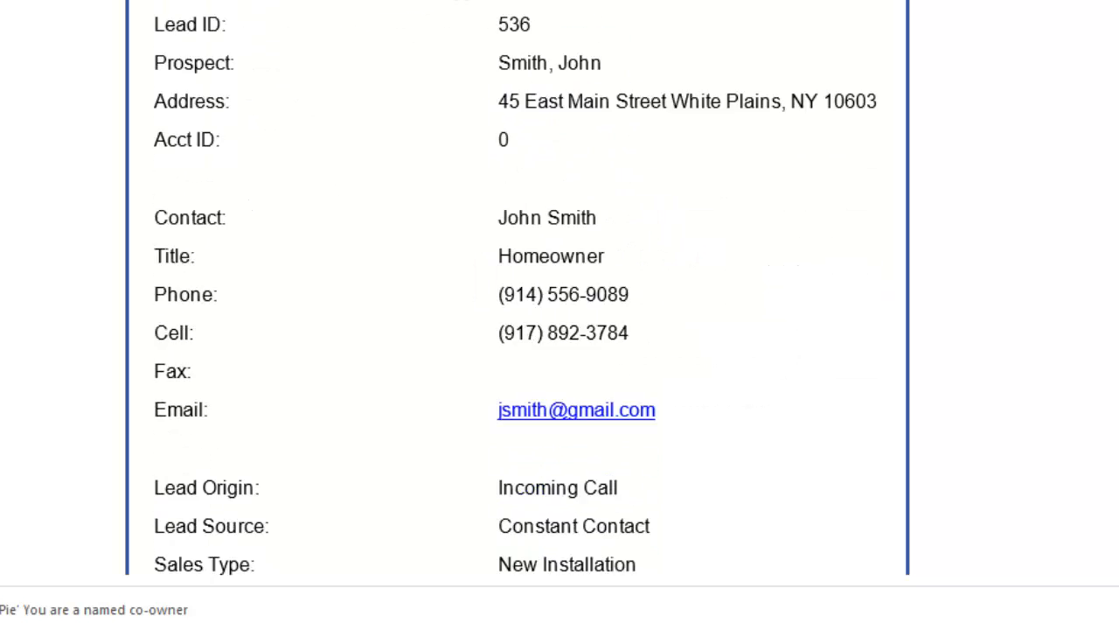
{"action": "scroll", "coordinate": [515, 298], "scroll_direction": "down", "scroll_amount": 4}
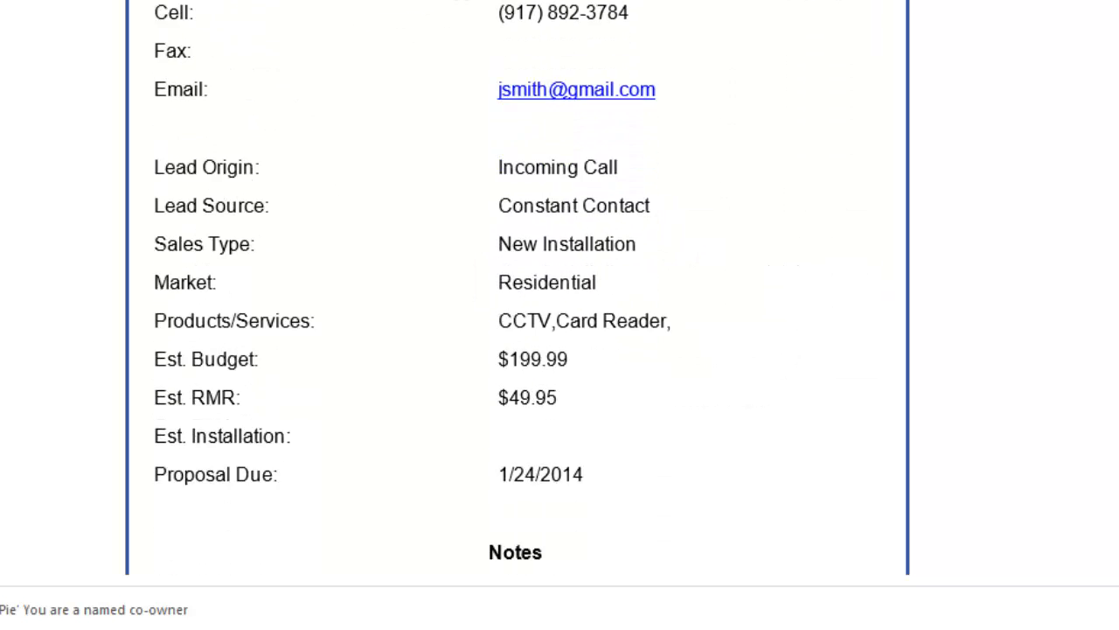
{"action": "scroll", "coordinate": [516, 297], "scroll_direction": "down", "scroll_amount": 3}
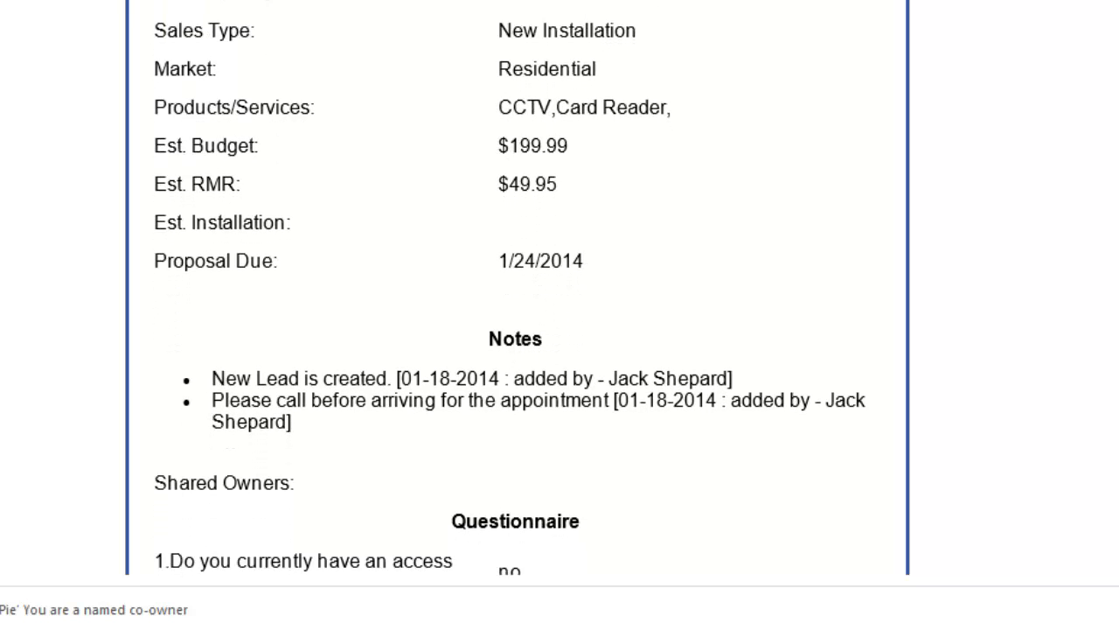
{"action": "scroll", "coordinate": [786, 366], "scroll_direction": "up", "scroll_amount": 1}
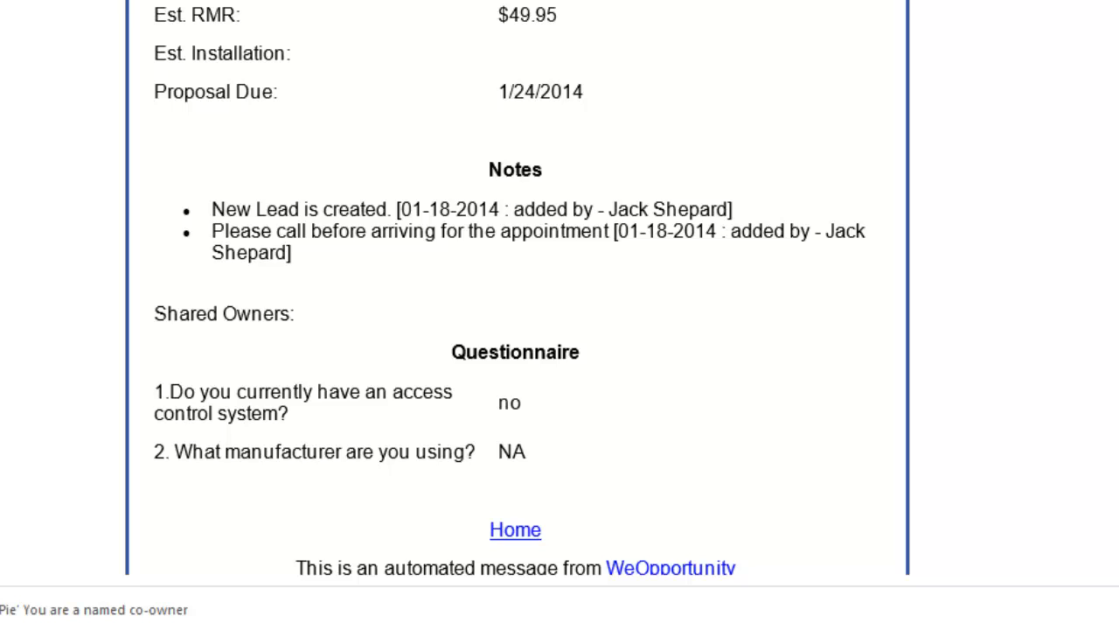
{"action": "scroll", "coordinate": [516, 297], "scroll_direction": "up", "scroll_amount": 10}
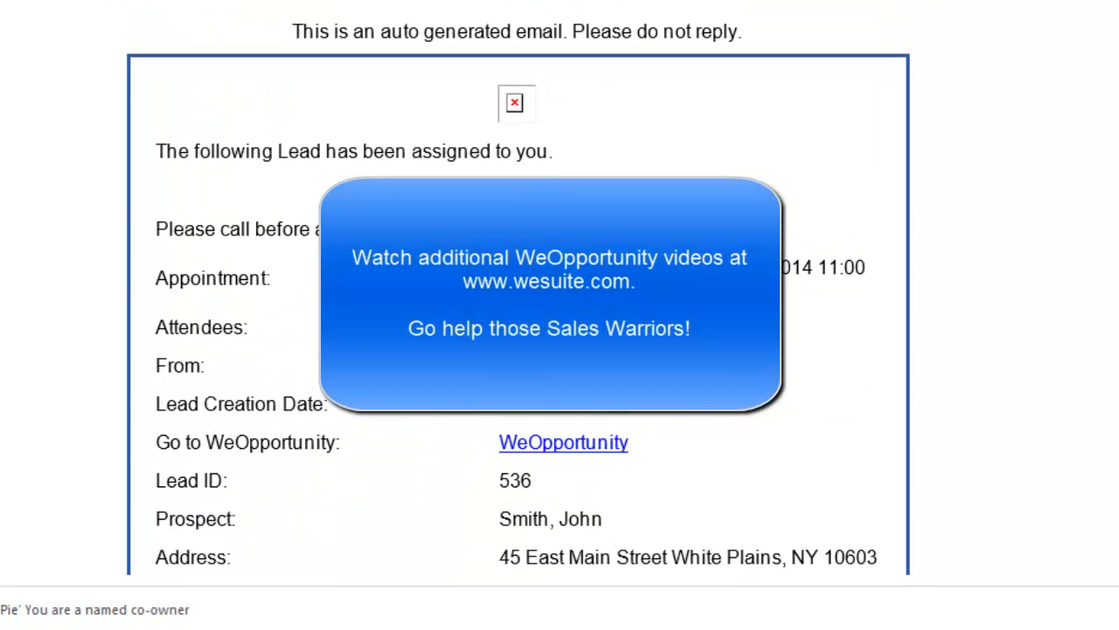